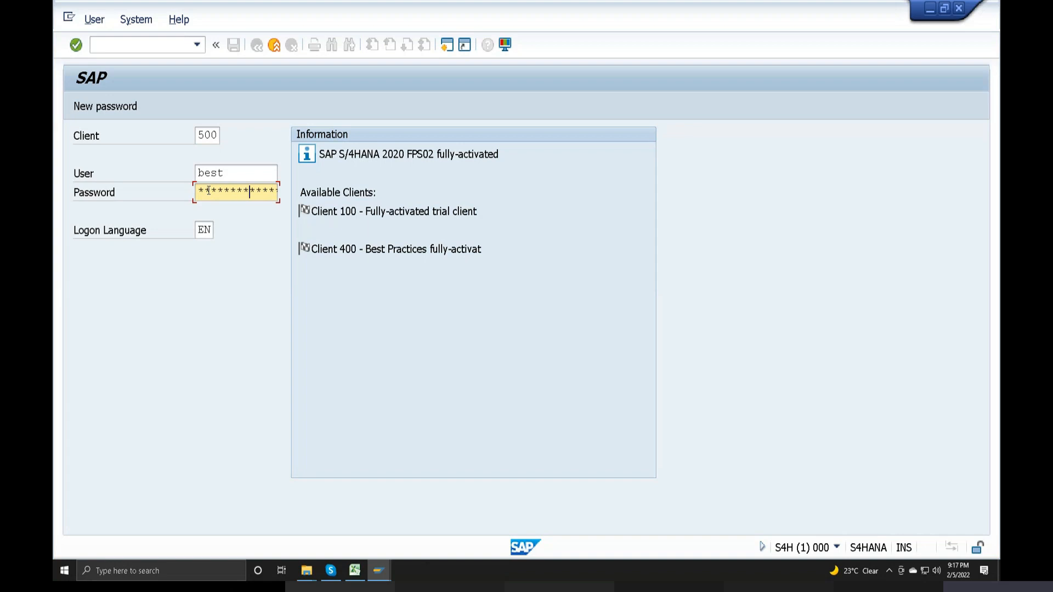
Step: Log on to client 500, start transaction spro and display the SAP Reference IMG
key(Return)
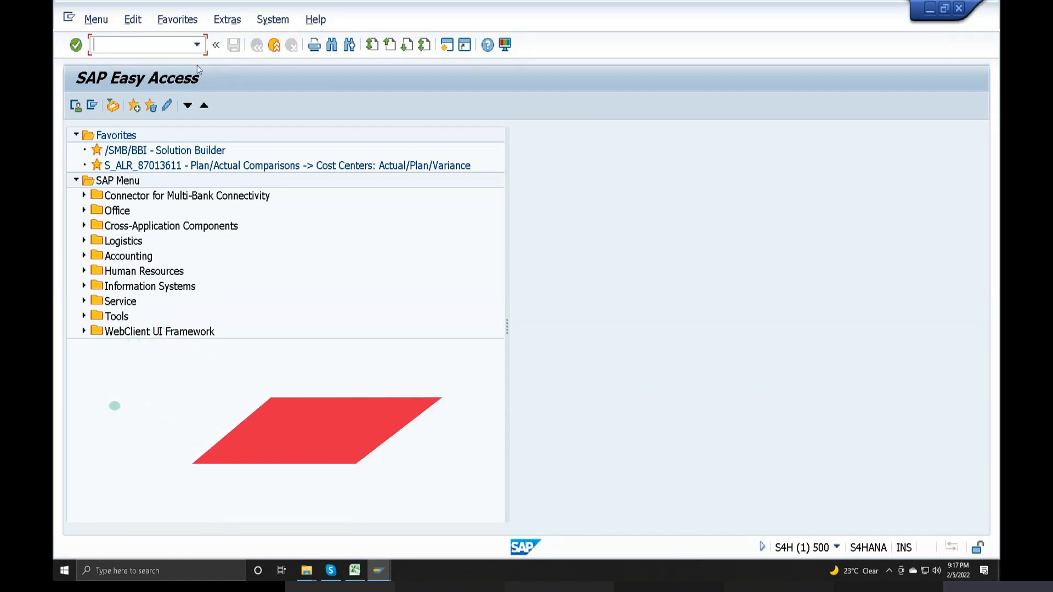
click(196, 48)
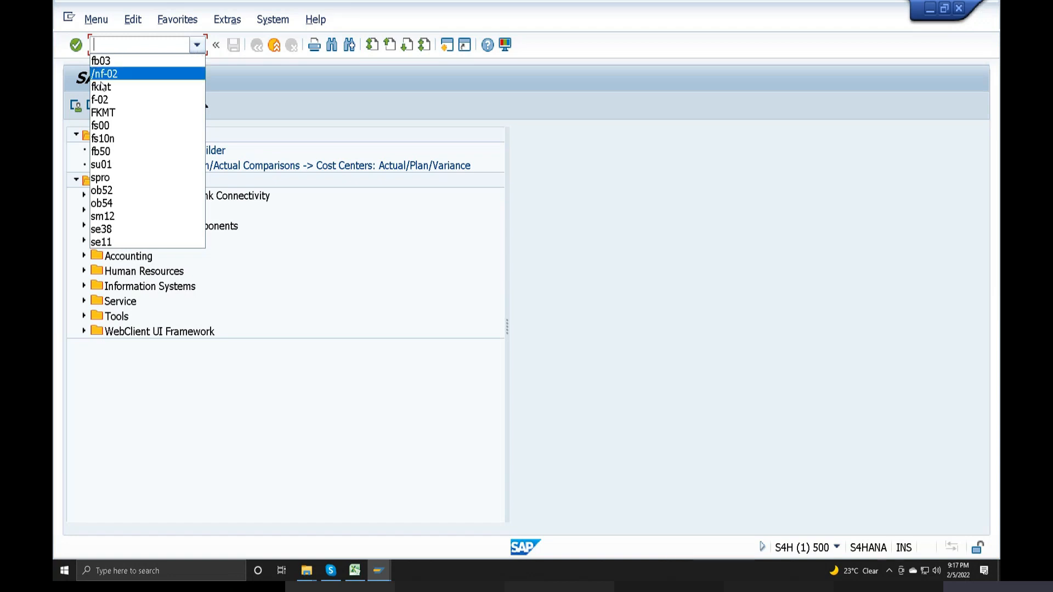
click(114, 178)
click(75, 44)
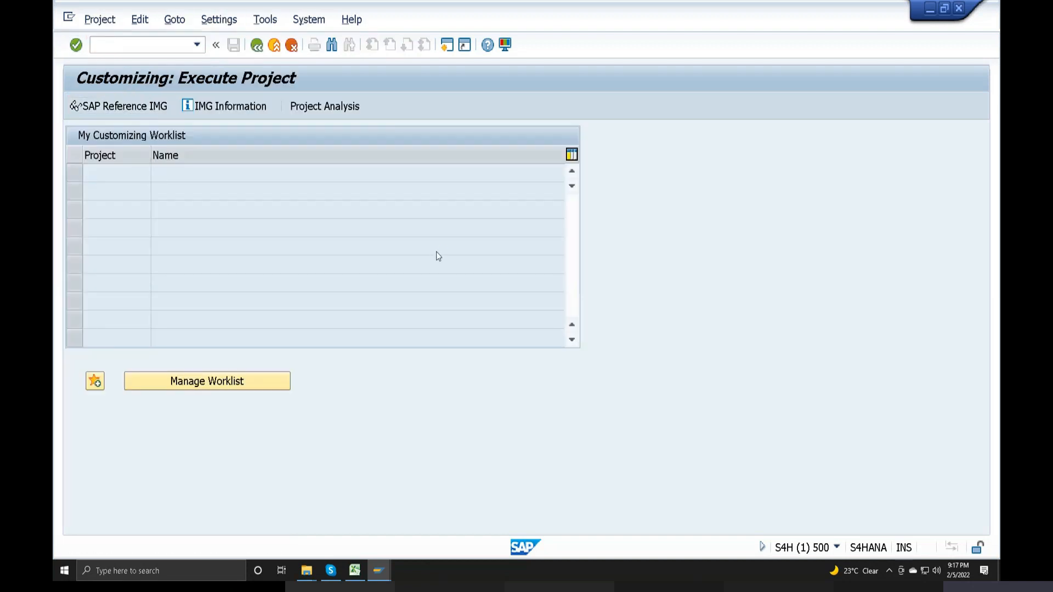
key(F5)
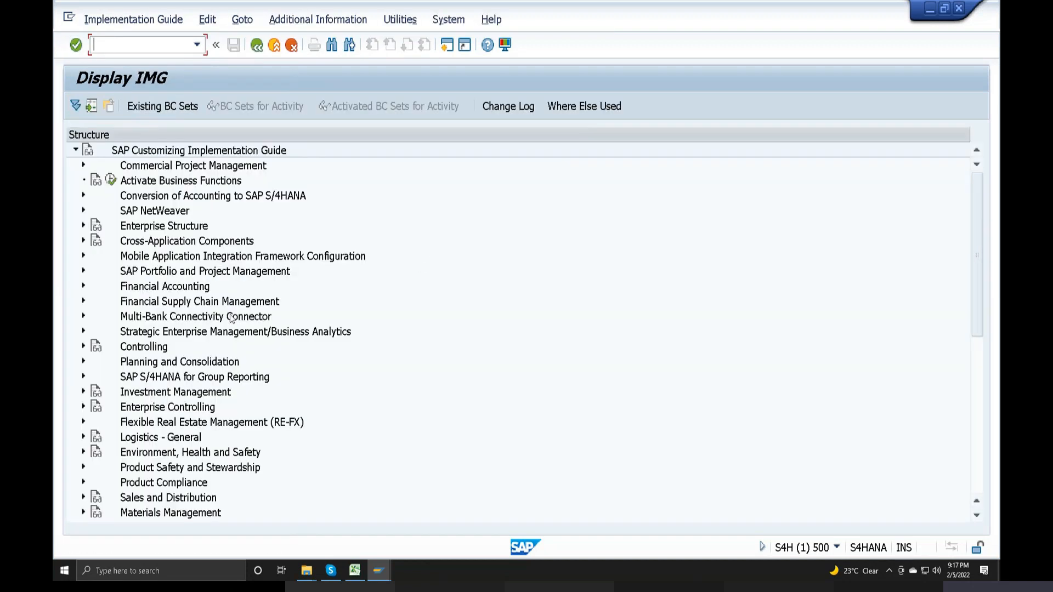
Step: Open Assign Users to Tolerance Groups under Financial Accounting, General Ledger Accounting, Business Transactions, Open Item Clearing, Clearing Differences
click(83, 286)
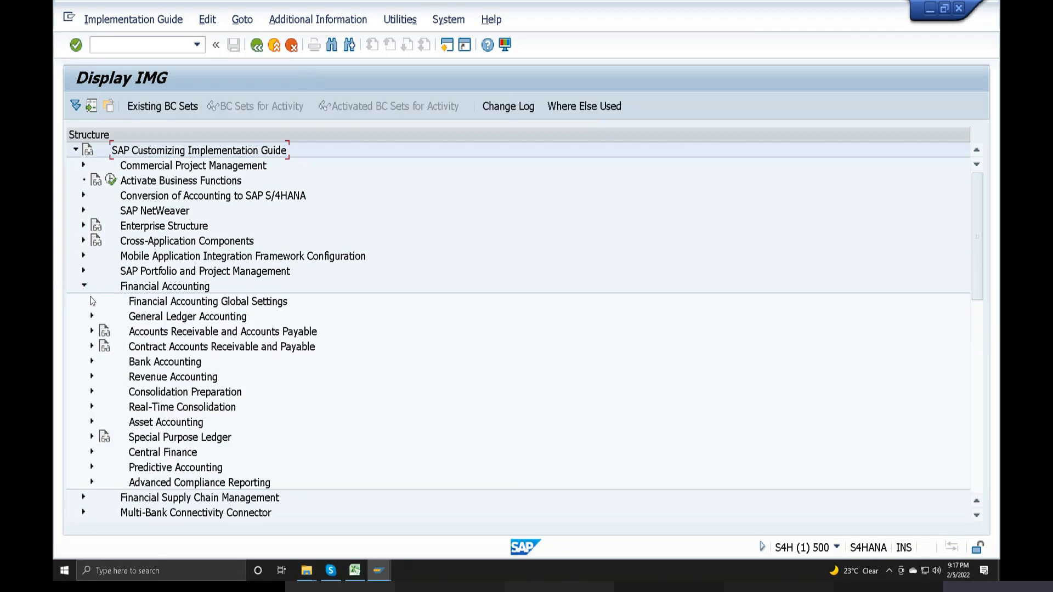
click(91, 316)
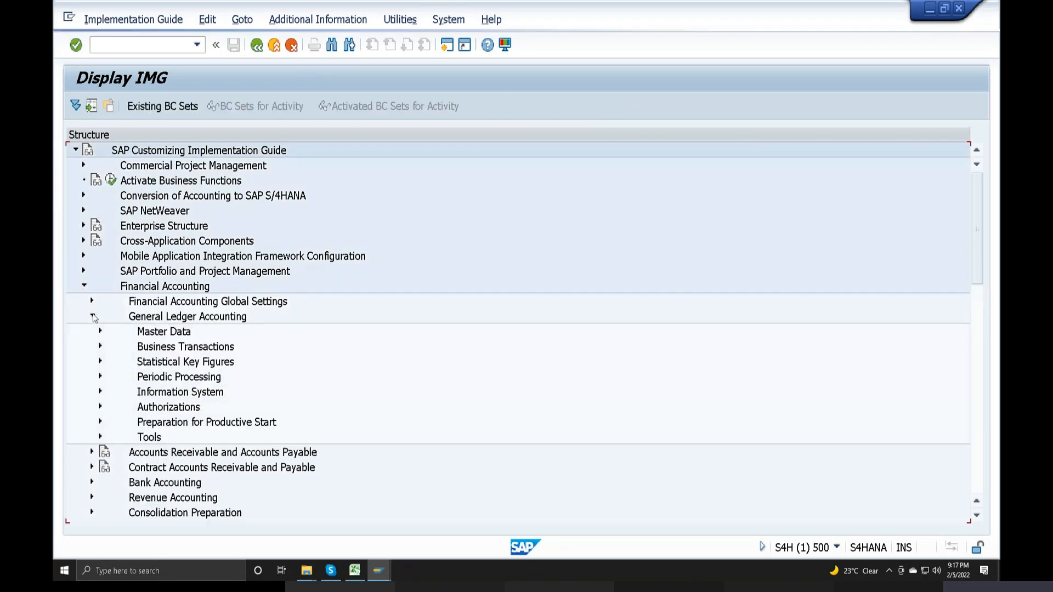
click(100, 346)
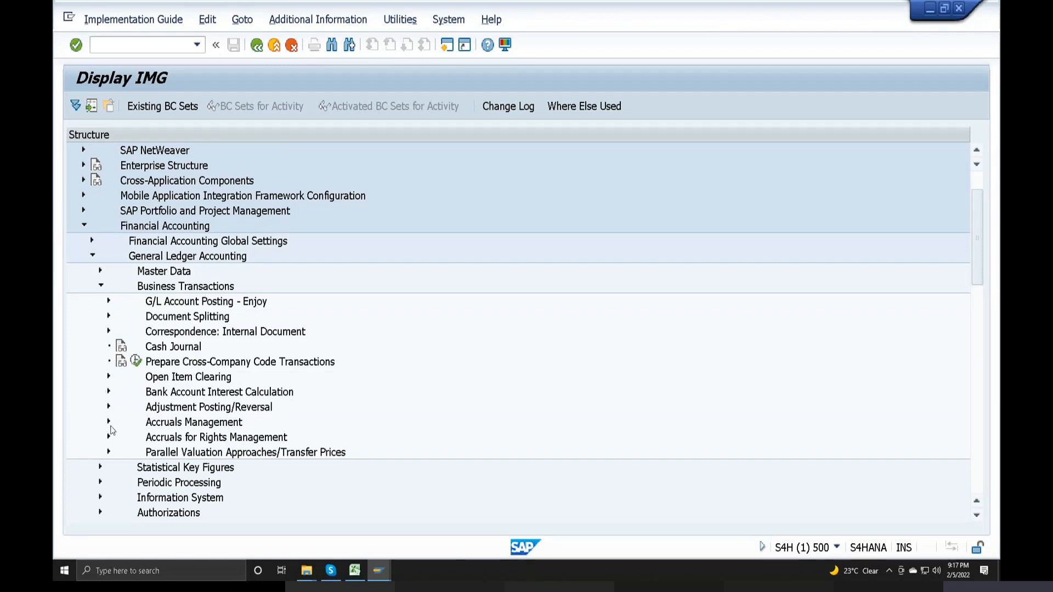
click(109, 377)
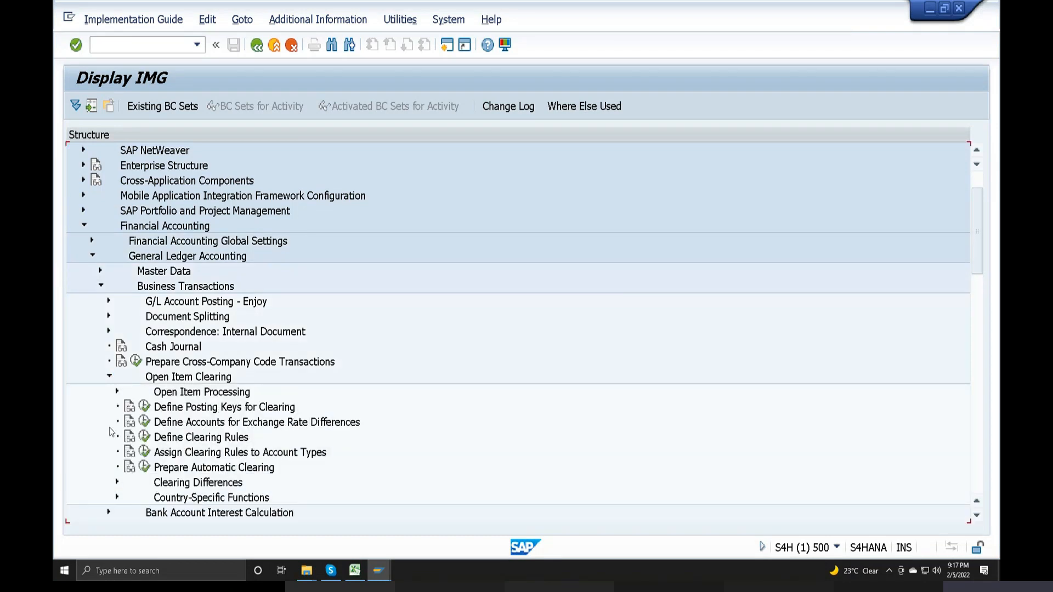
click(116, 482)
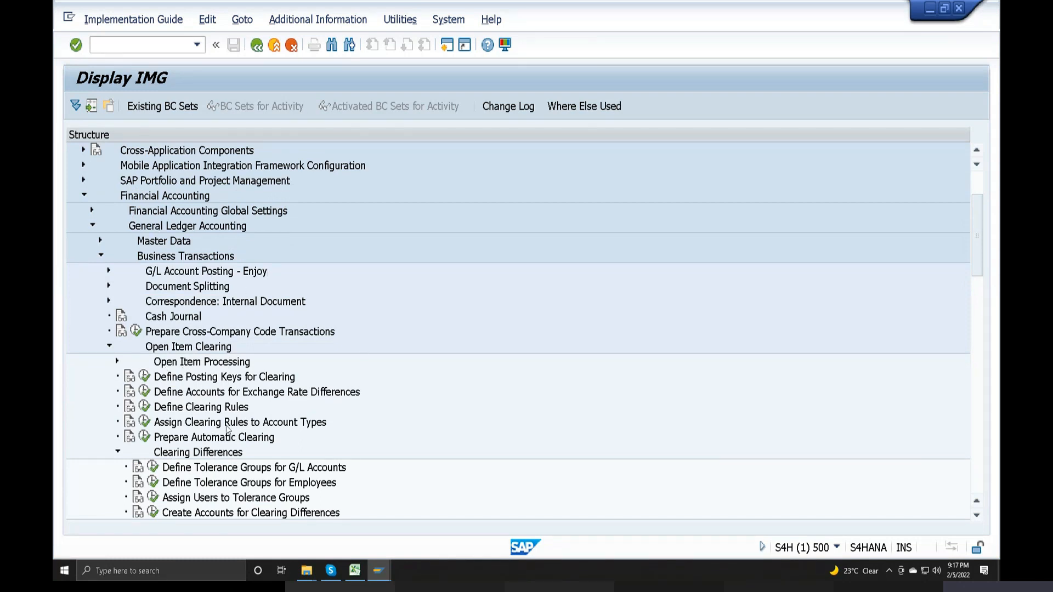
scroll(203, 471, down, 2)
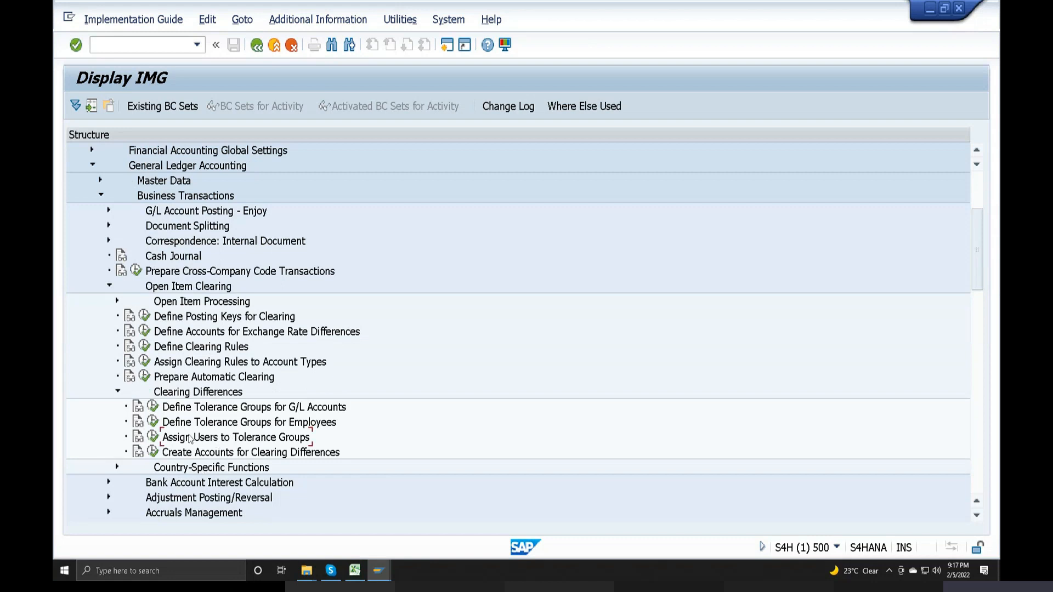
click(153, 437)
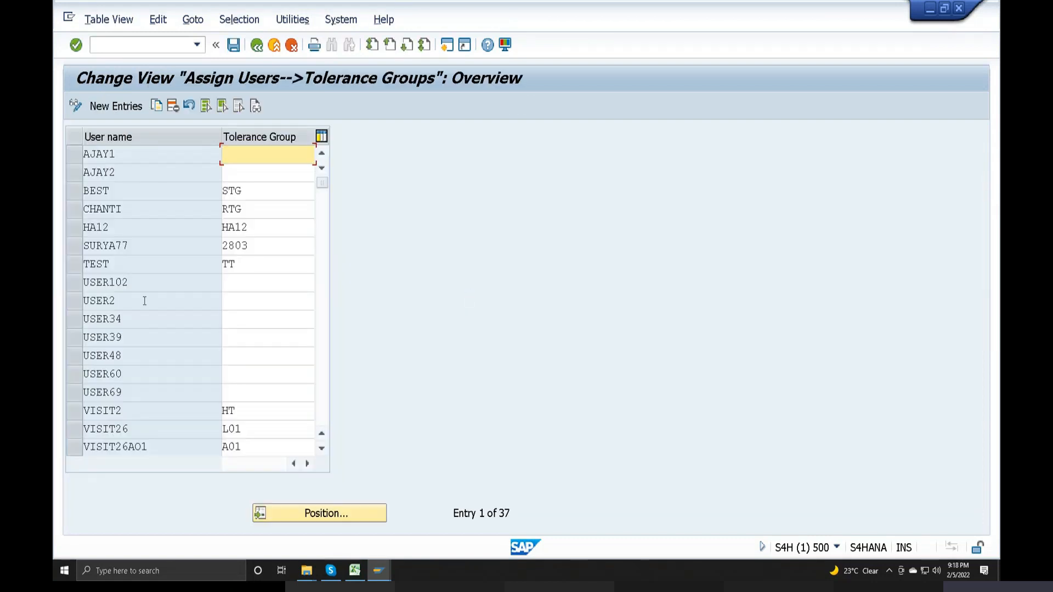
Step: Check the tolerance groups assigned to the logged-on user and the other users, and return to the implementation guide
click(263, 192)
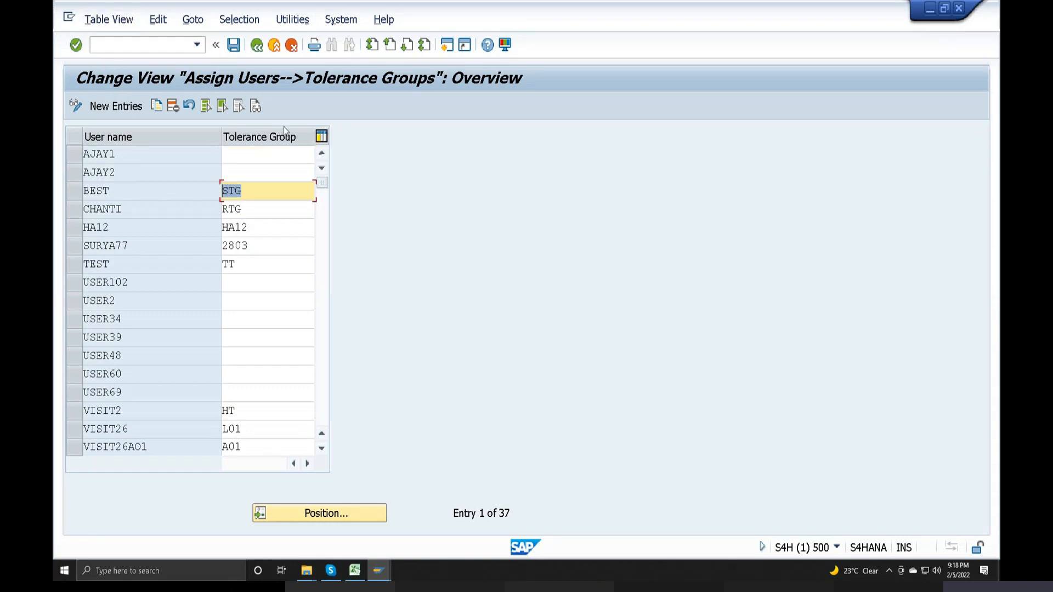
click(276, 269)
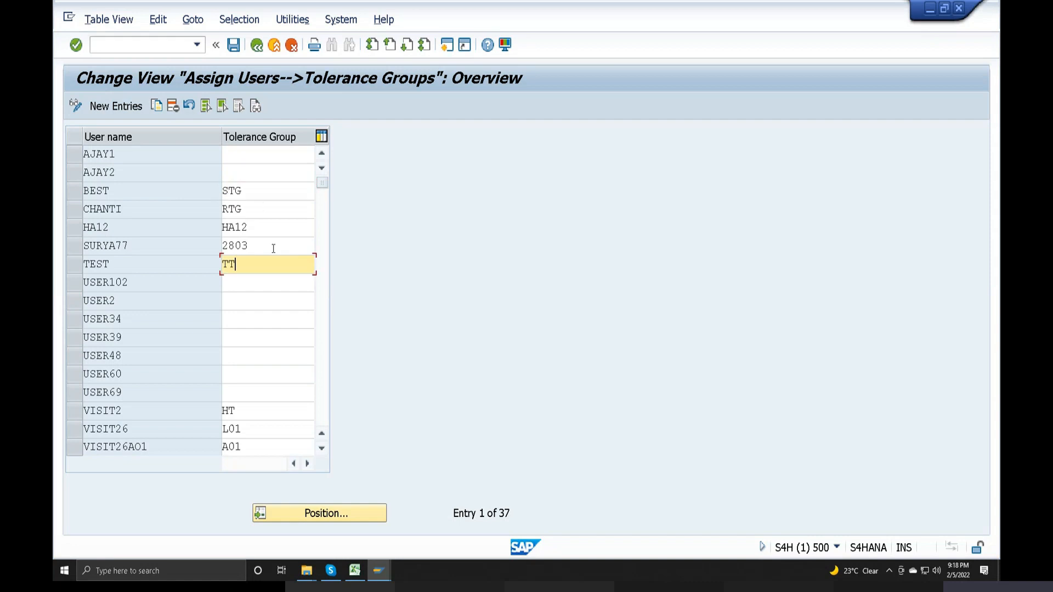
click(281, 192)
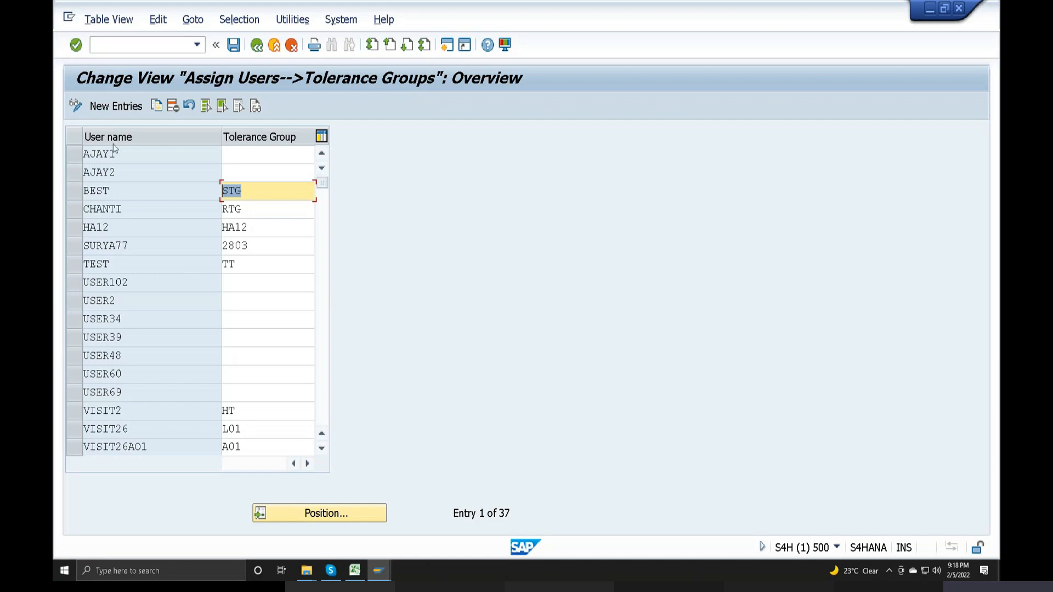
click(274, 206)
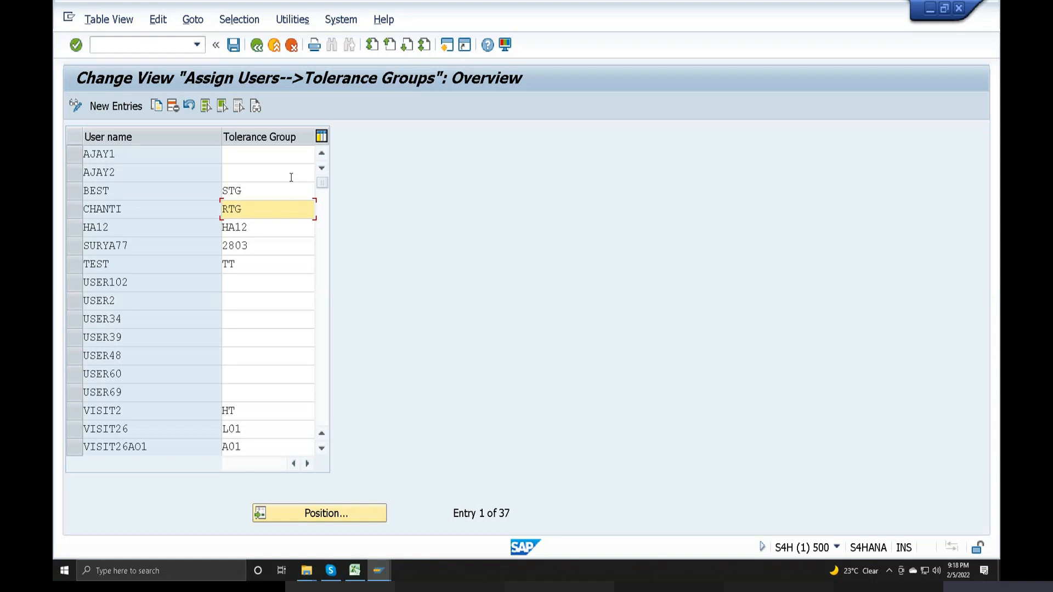
drag(256, 193, 56, 196)
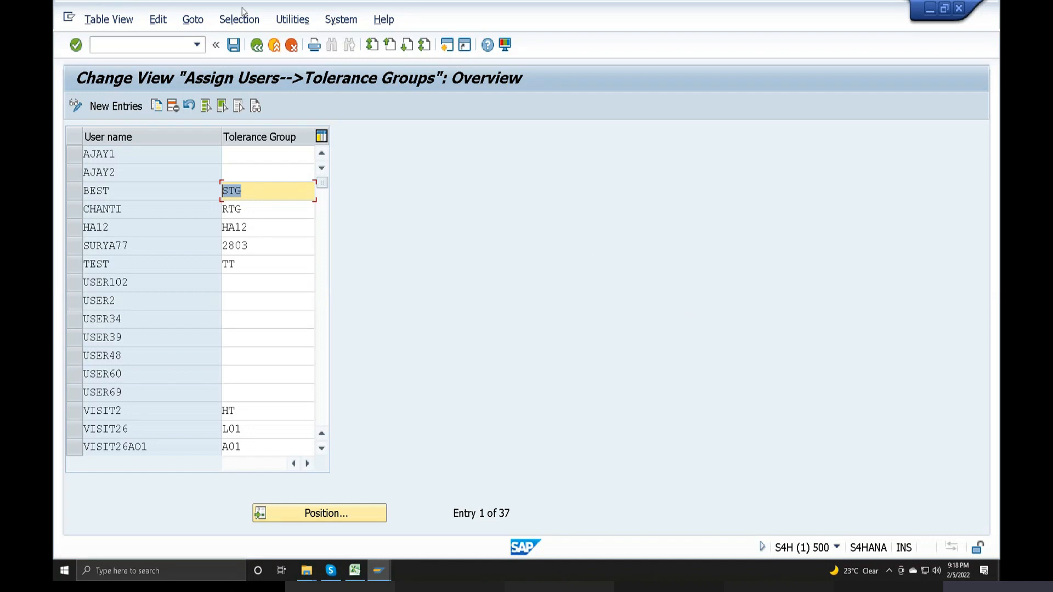
click(256, 44)
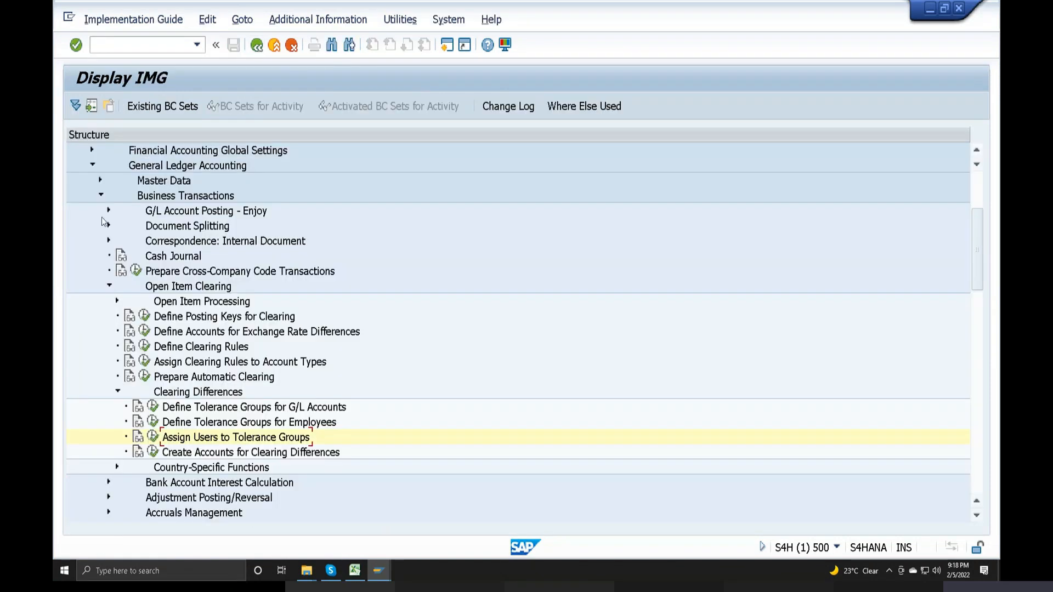
Step: Collapse the Business Transactions and General Ledger Accounting nodes of the implementation guide
click(102, 200)
scroll(98, 214, up, 1)
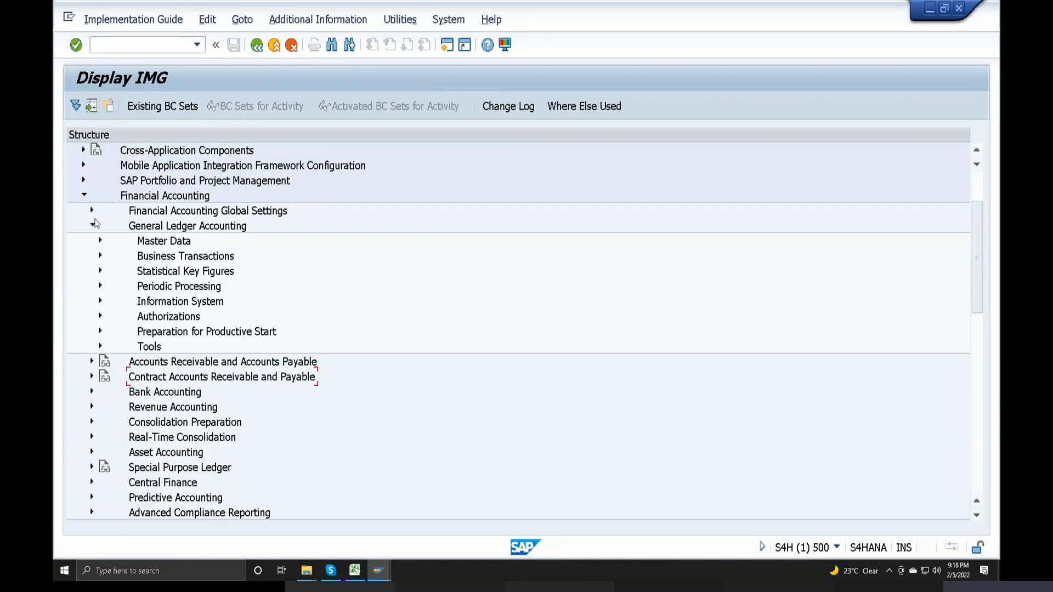
click(93, 225)
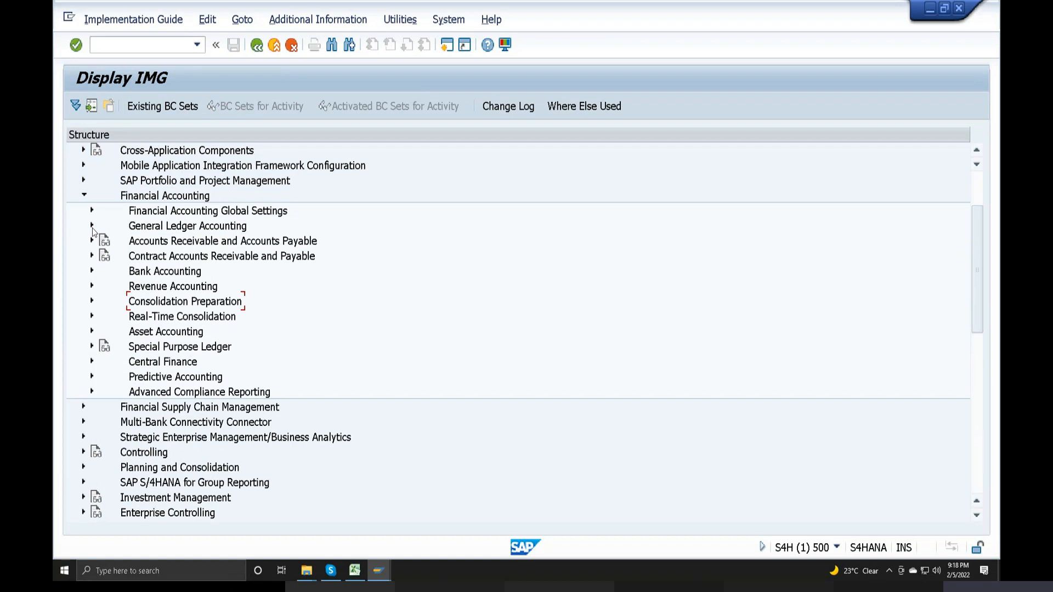
click(92, 210)
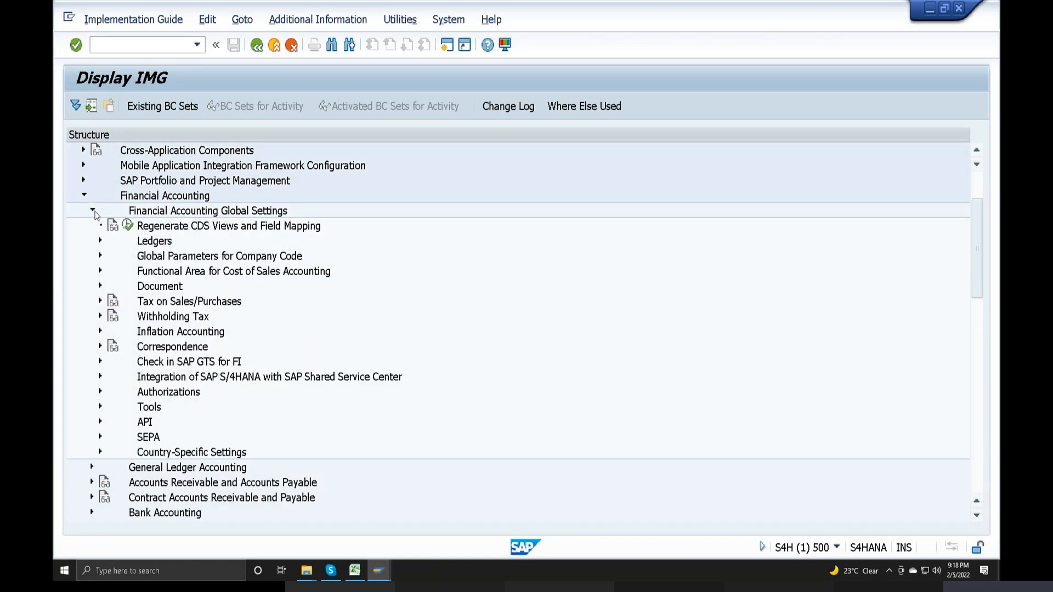
click(101, 240)
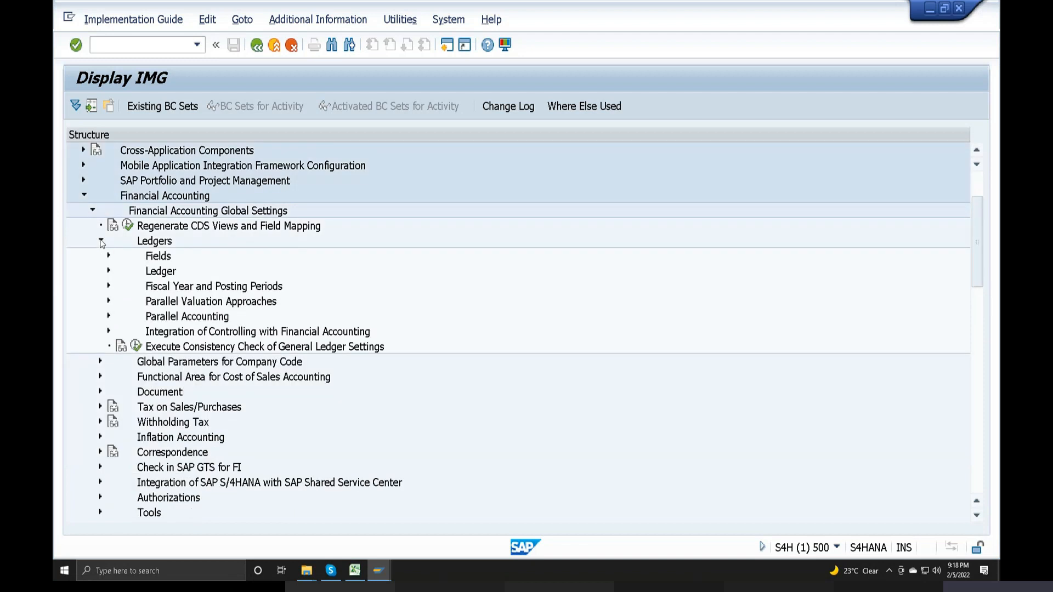
click(110, 256)
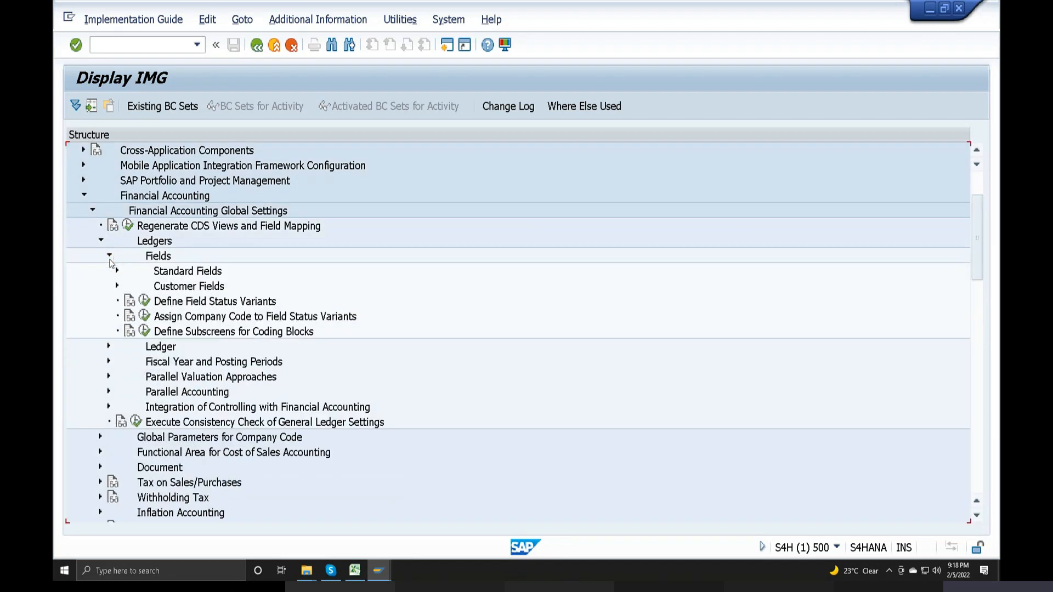
click(101, 241)
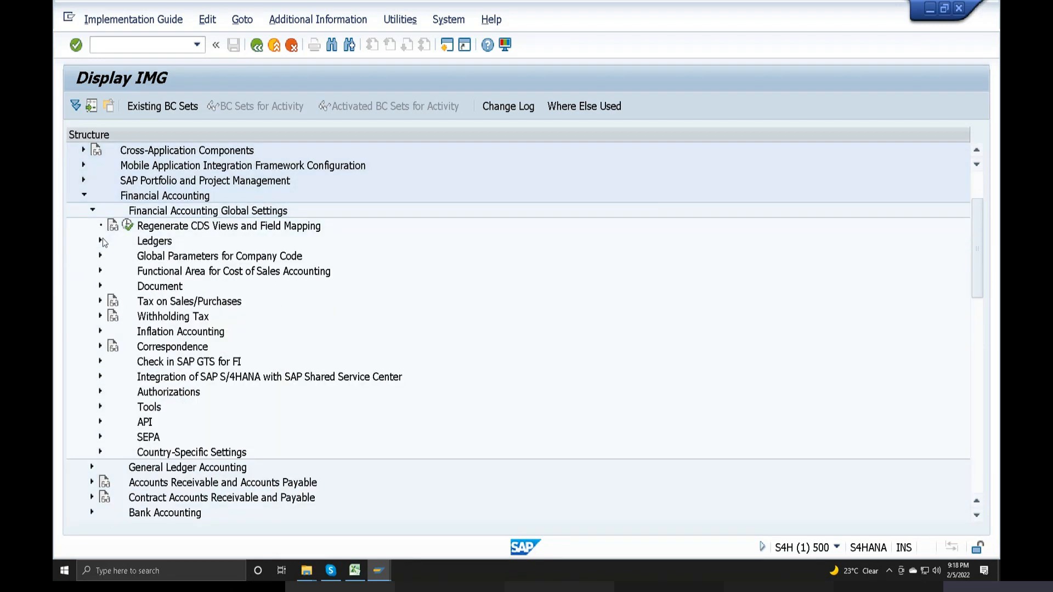
click(92, 211)
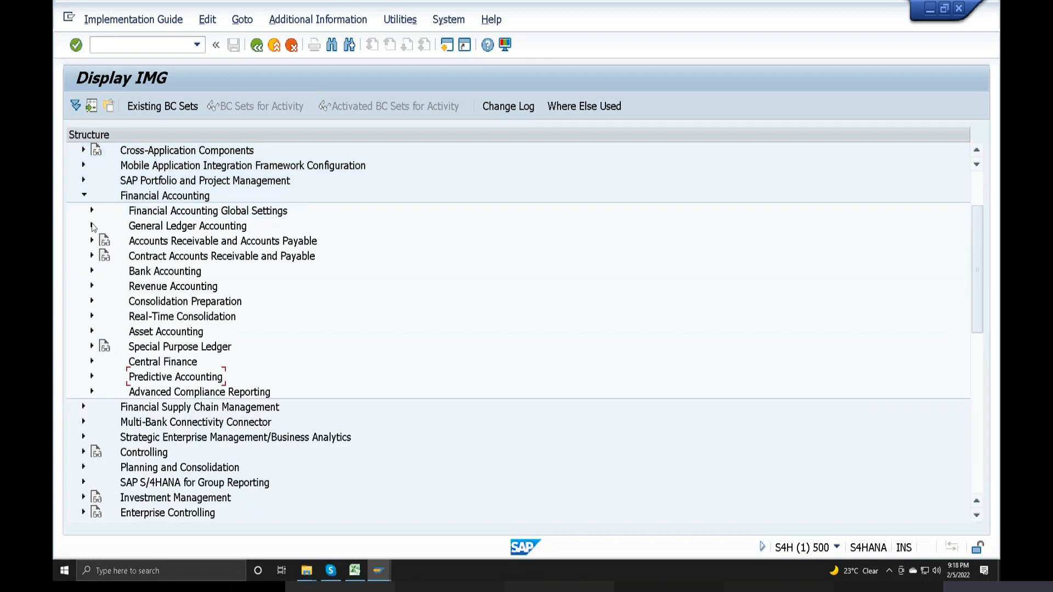
click(92, 226)
click(92, 225)
Step: Open Define Document Types under Financial Accounting Global Settings, Document, Document Types
click(92, 213)
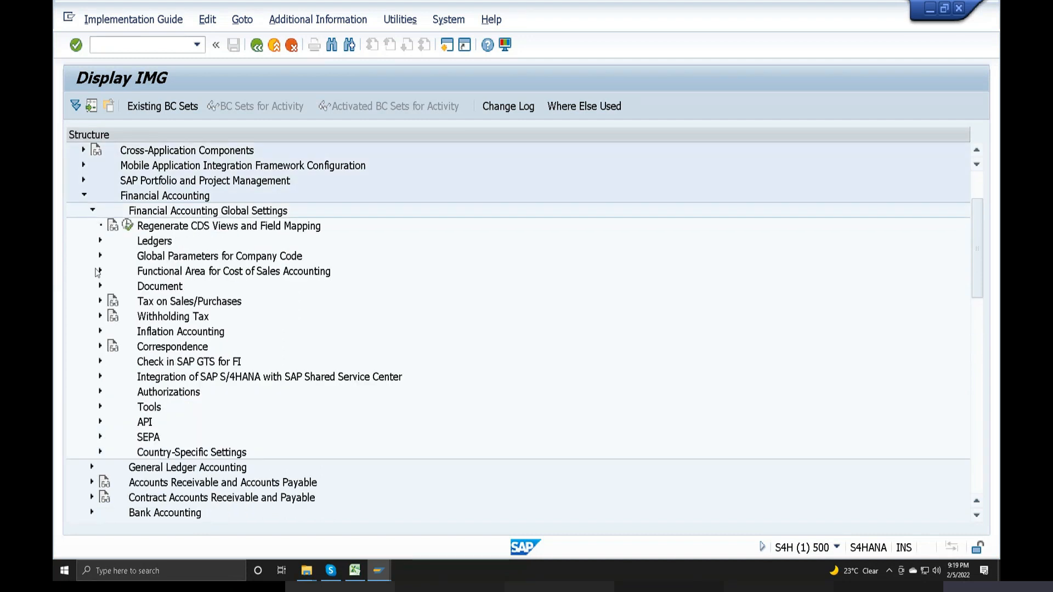
click(101, 286)
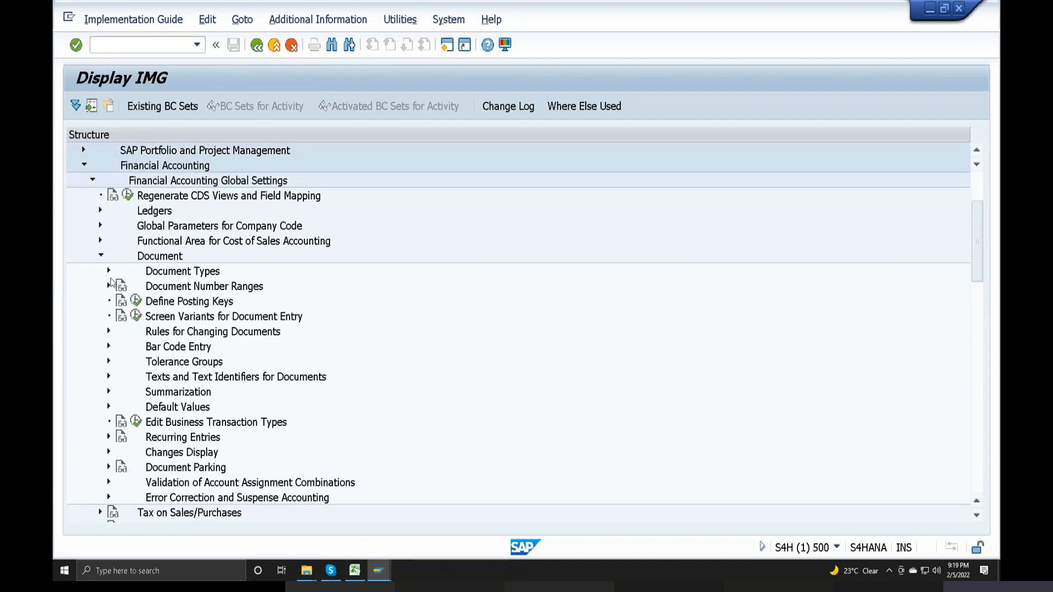
click(110, 271)
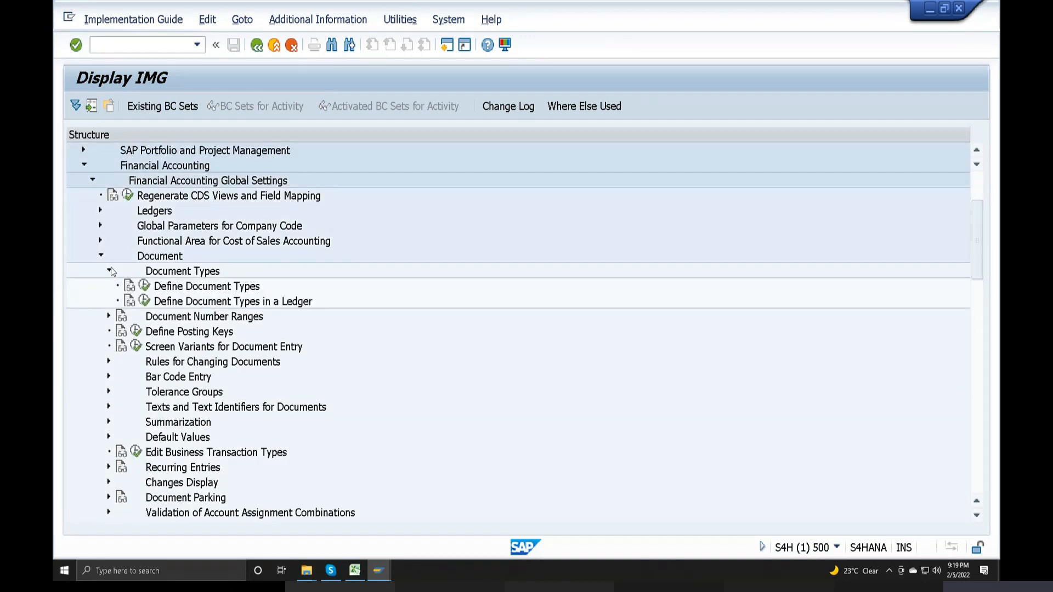
click(144, 285)
Step: Position the document types list at SA, view the details and number range of that type, and return to the implementation guide
click(245, 516)
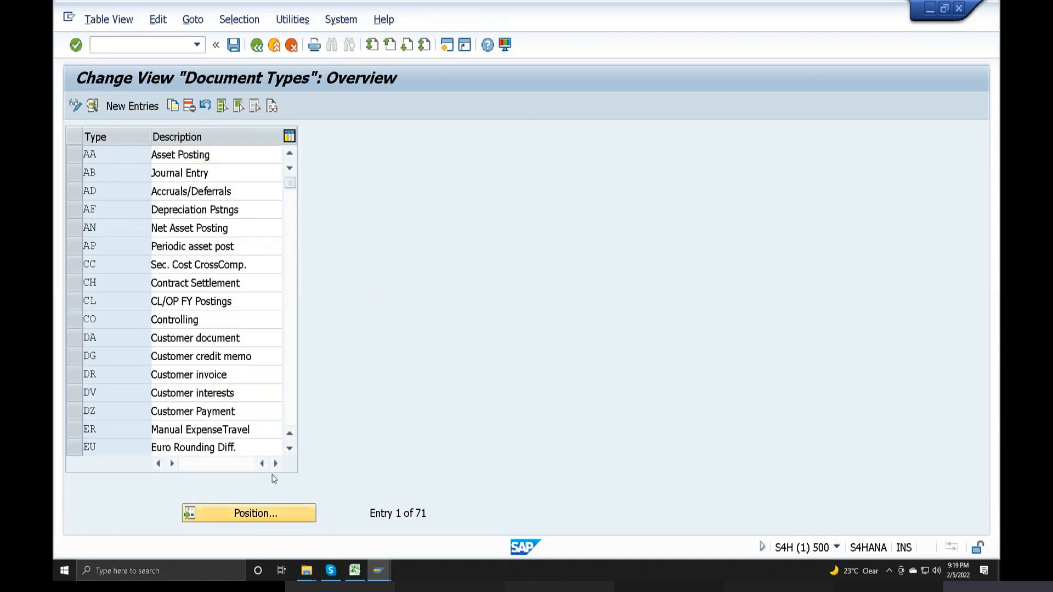
text(sa)
click(294, 290)
click(230, 154)
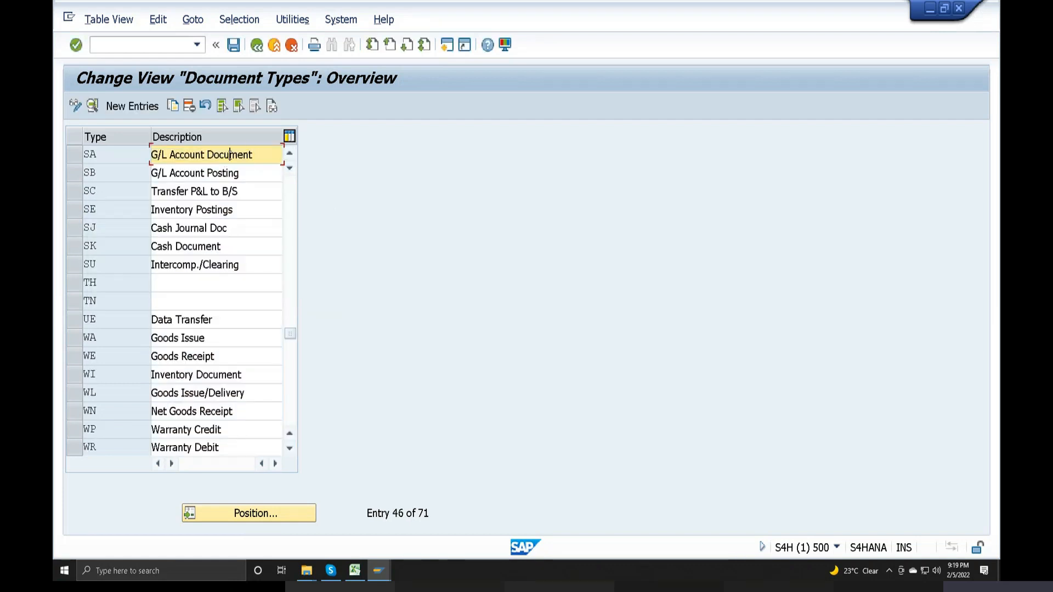
double_click(229, 154)
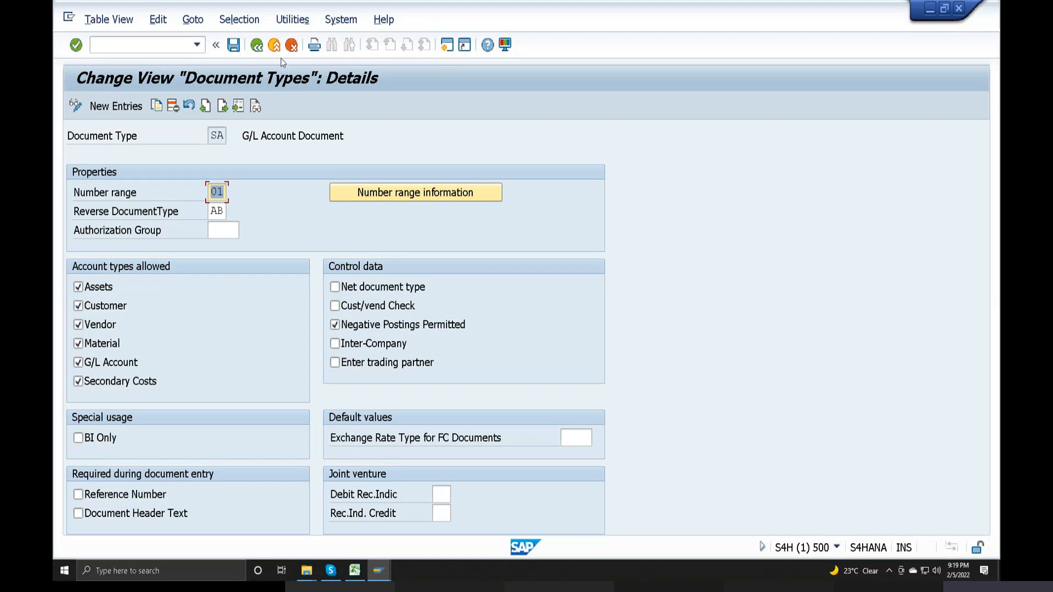
click(260, 49)
click(260, 52)
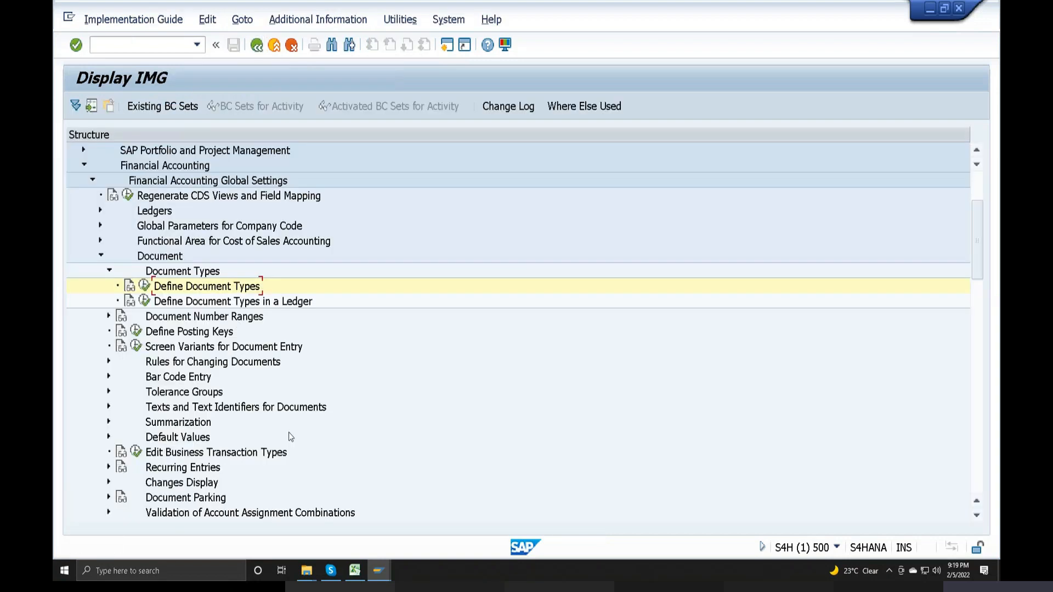
Step: Open the accounting document number range intervals of company code S01 in change mode from Document Number Ranges
click(108, 316)
click(144, 331)
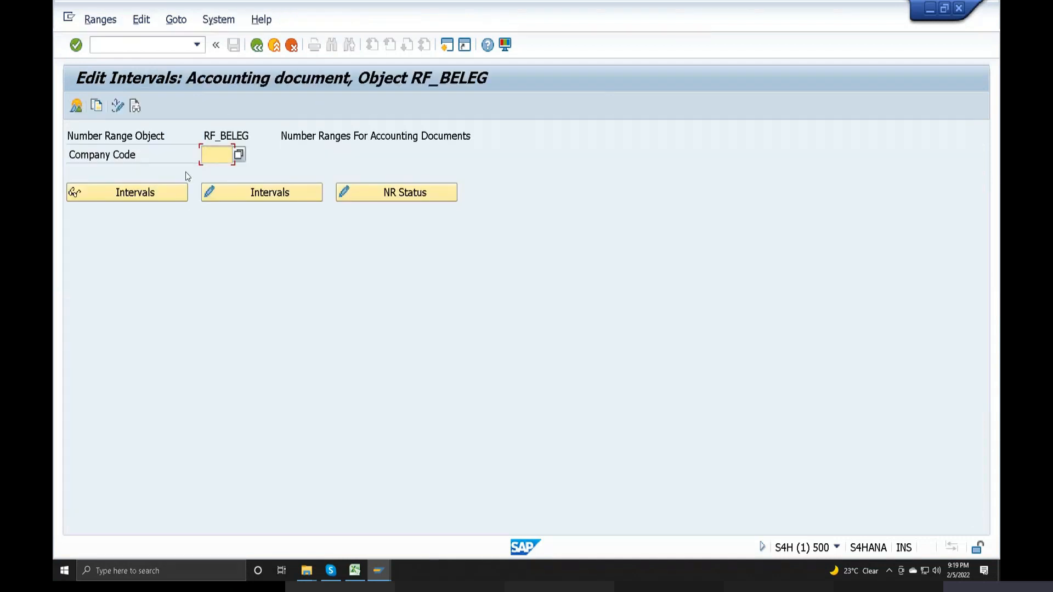
text(s)
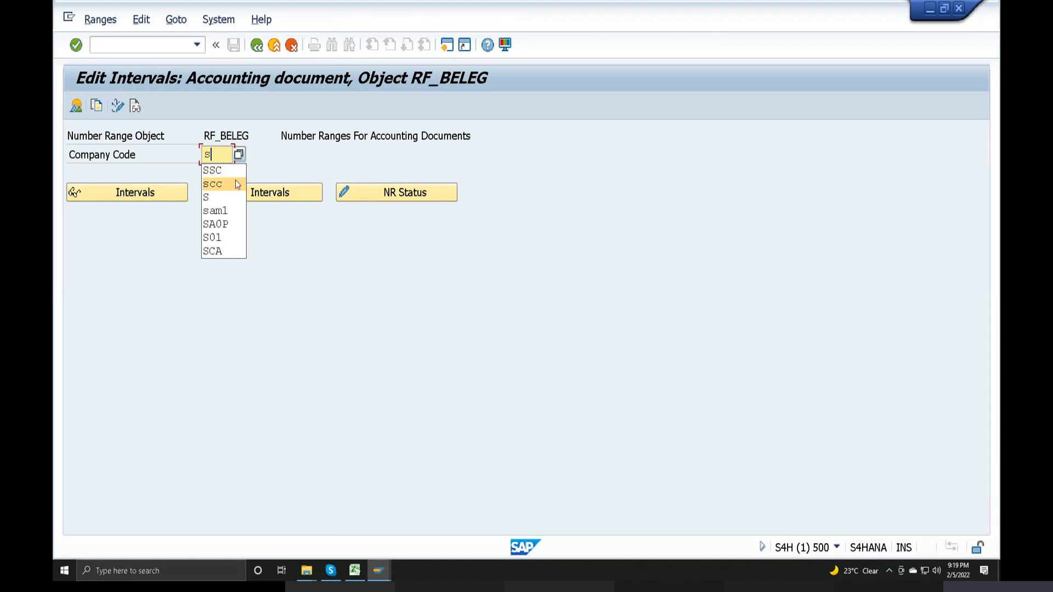
click(223, 237)
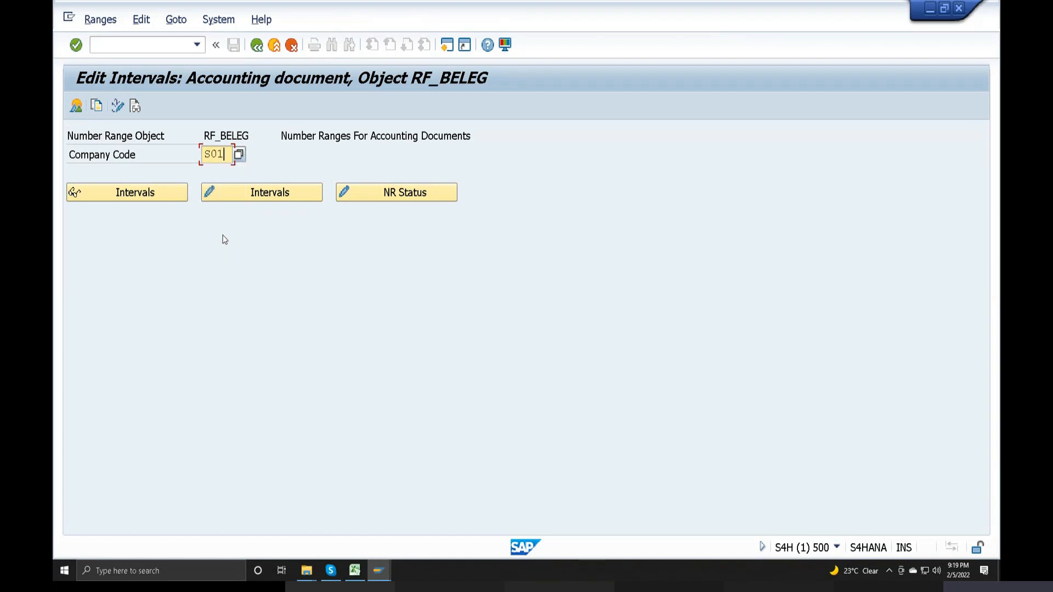
click(253, 193)
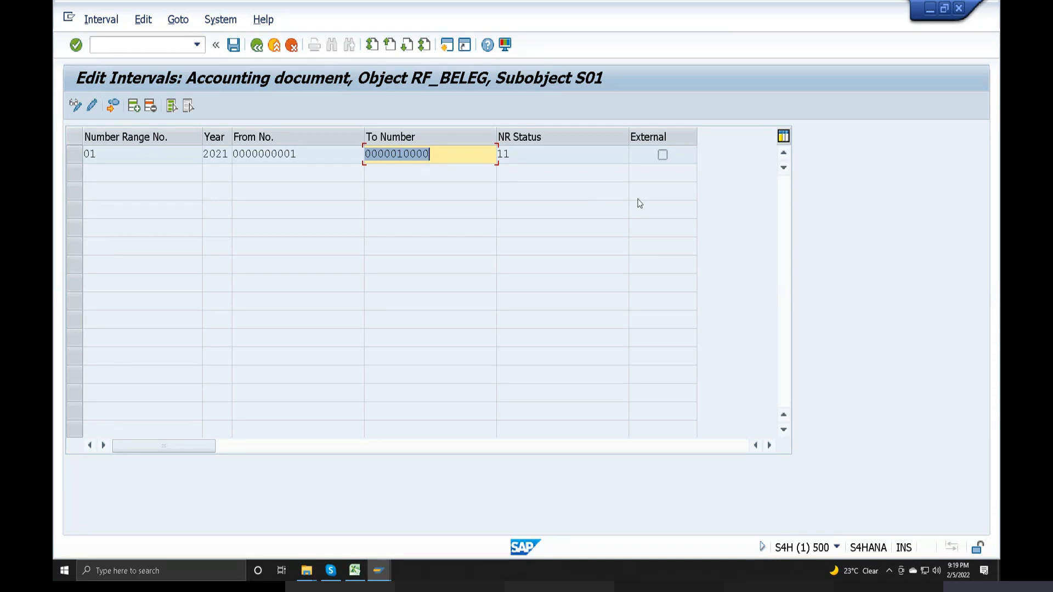
Step: Leave the document number range intervals, return to the implementation guide and collapse its Document node
click(257, 46)
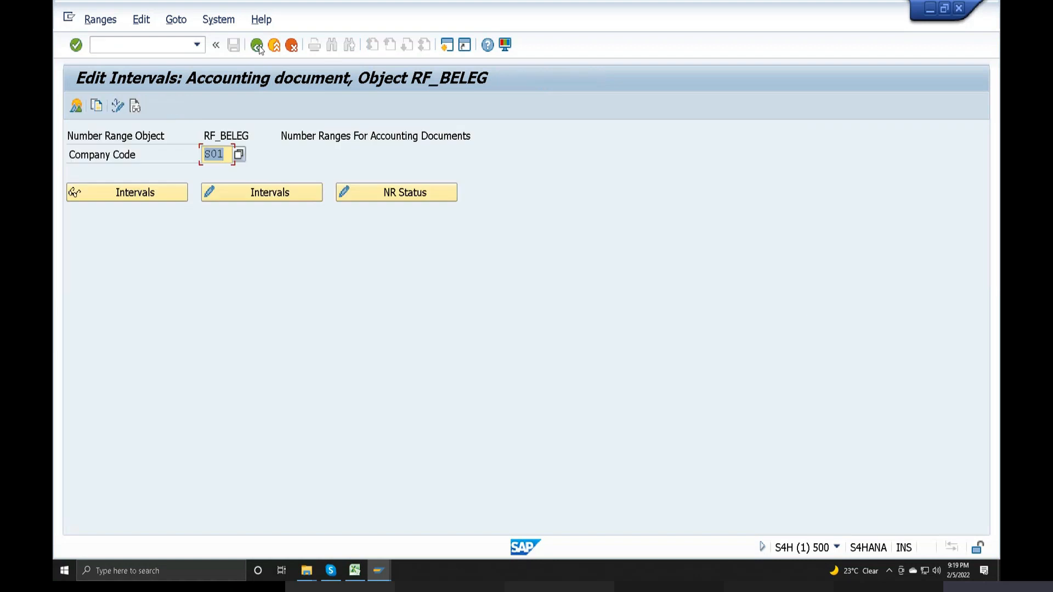
click(258, 46)
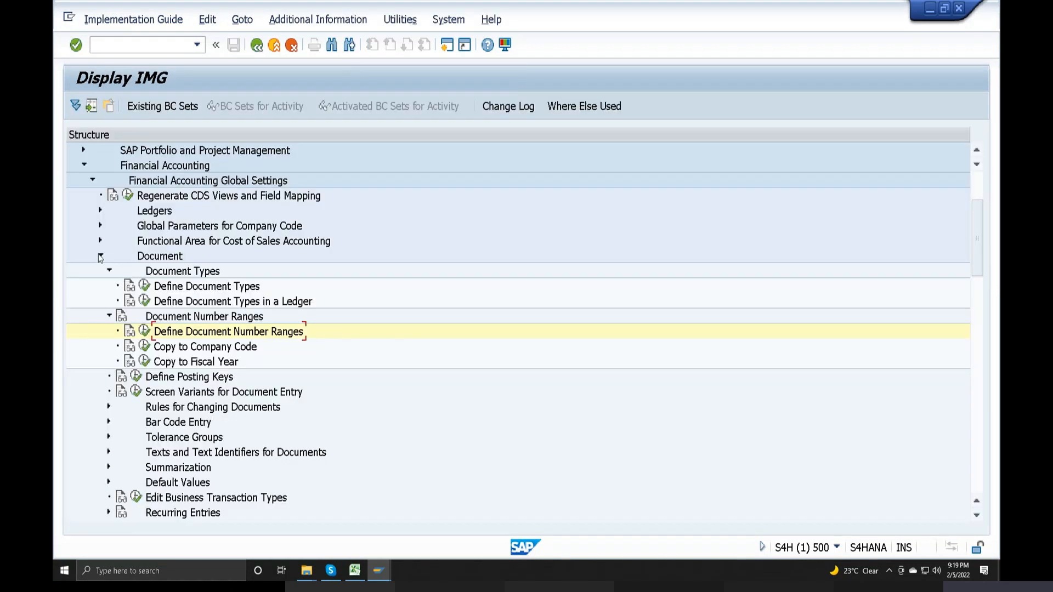
click(101, 256)
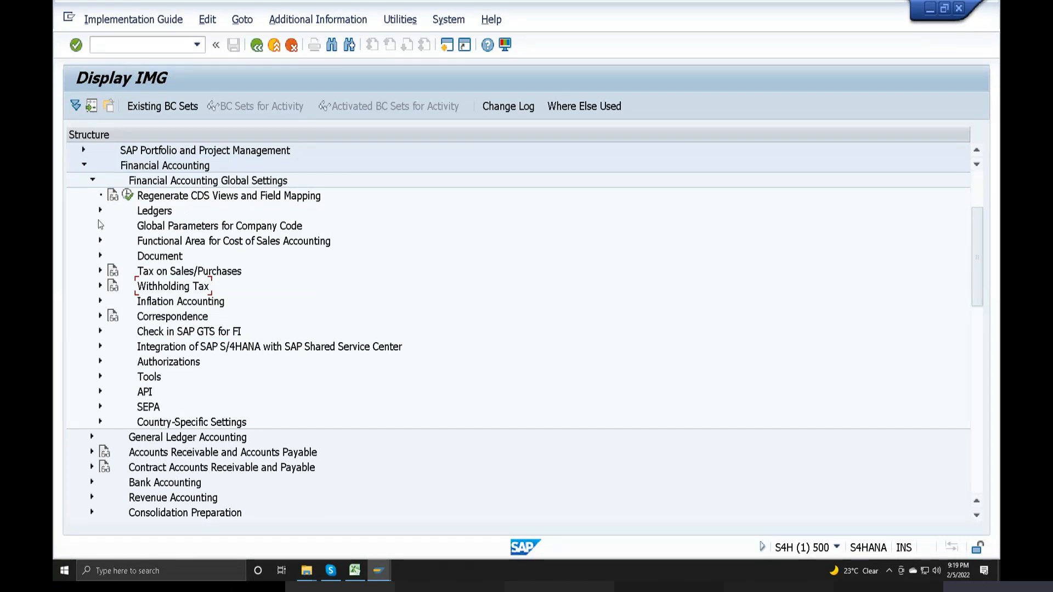
scroll(180, 211, up, 3)
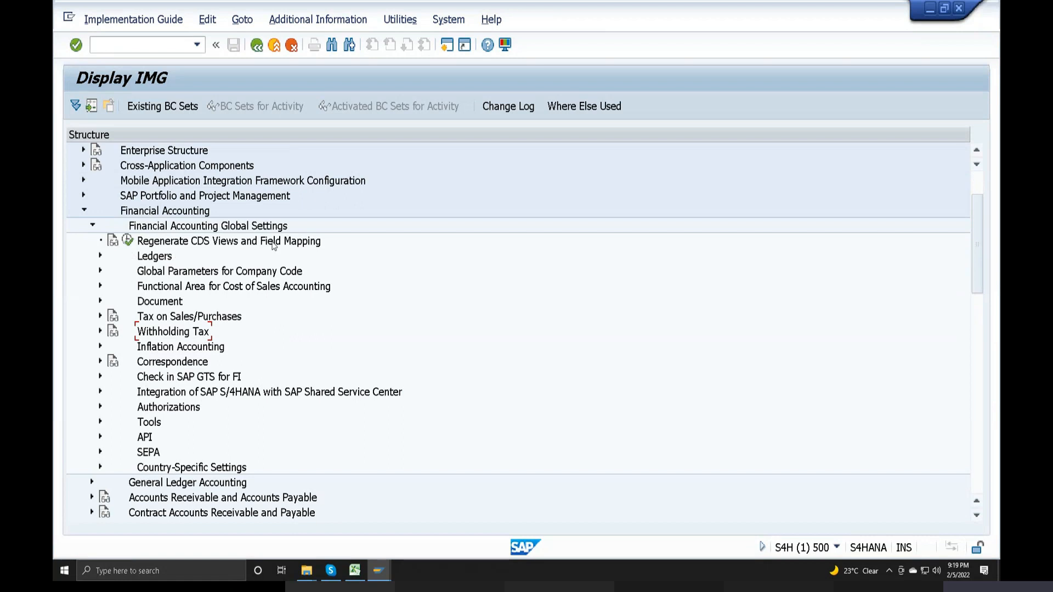
Step: View the ledger overview in Define Settings for Ledgers and Currency Types, closing the consistency check messages, and return to the implementation guide
click(99, 257)
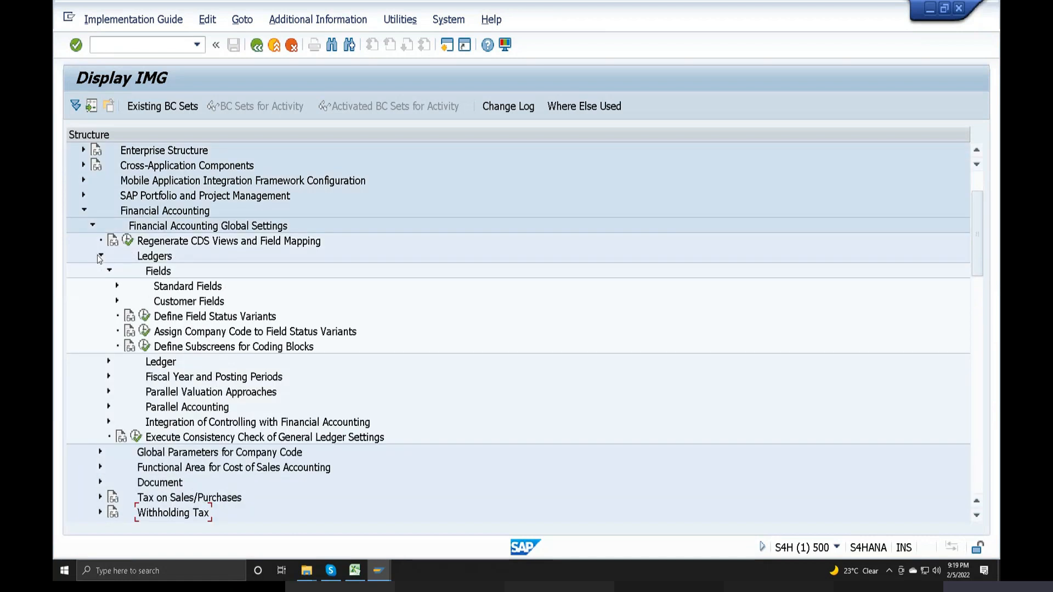
click(109, 271)
click(109, 285)
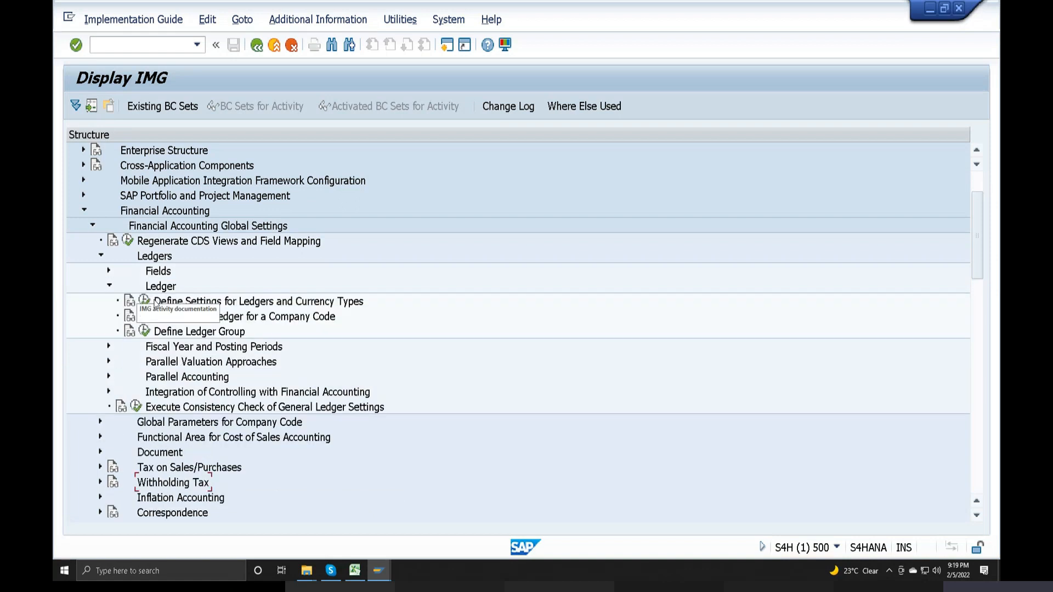
click(144, 302)
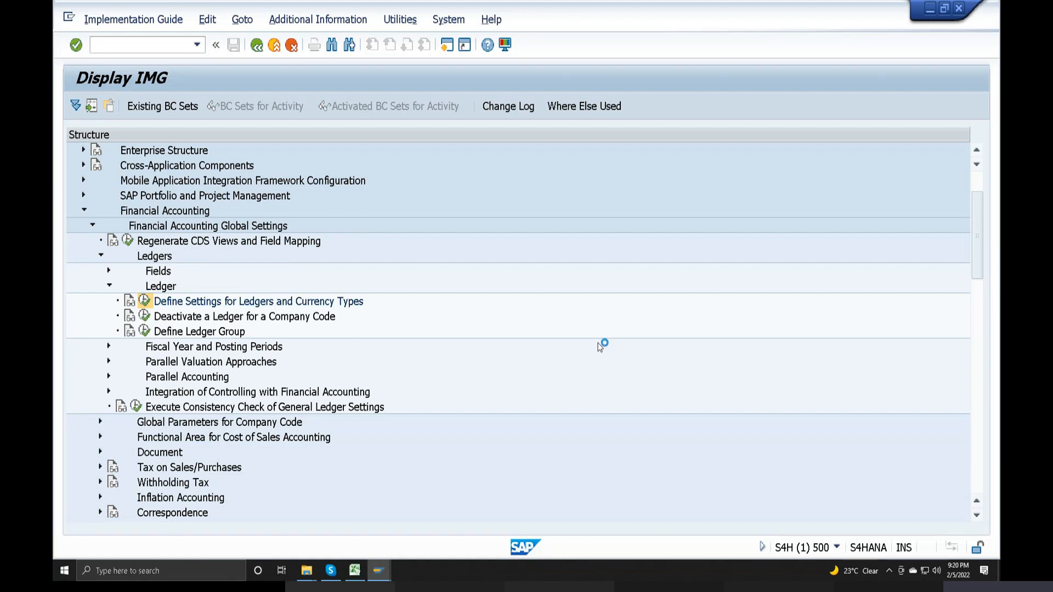
drag(463, 301, 629, 199)
click(394, 345)
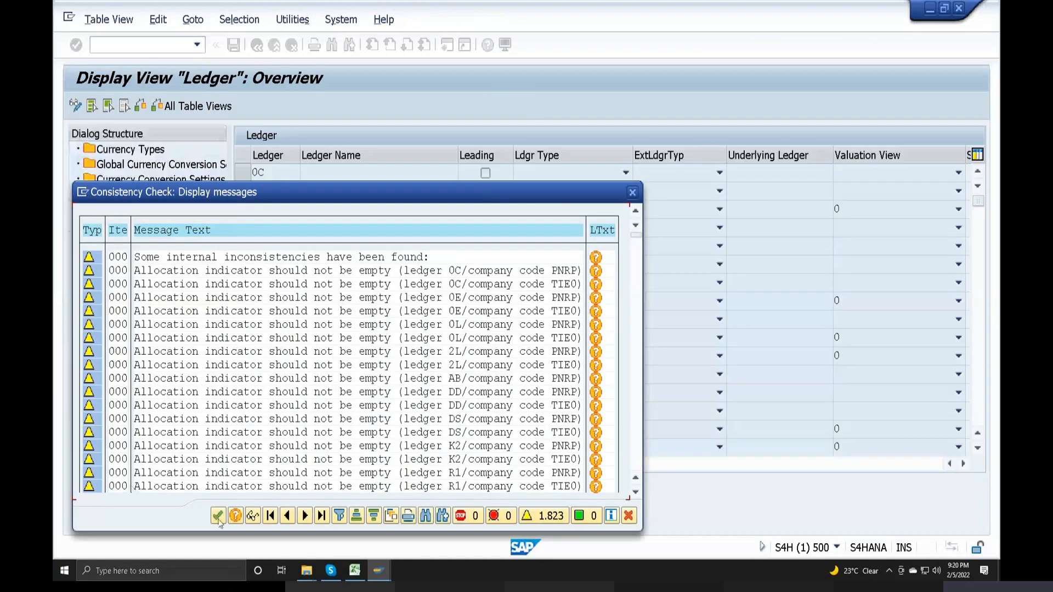
click(219, 520)
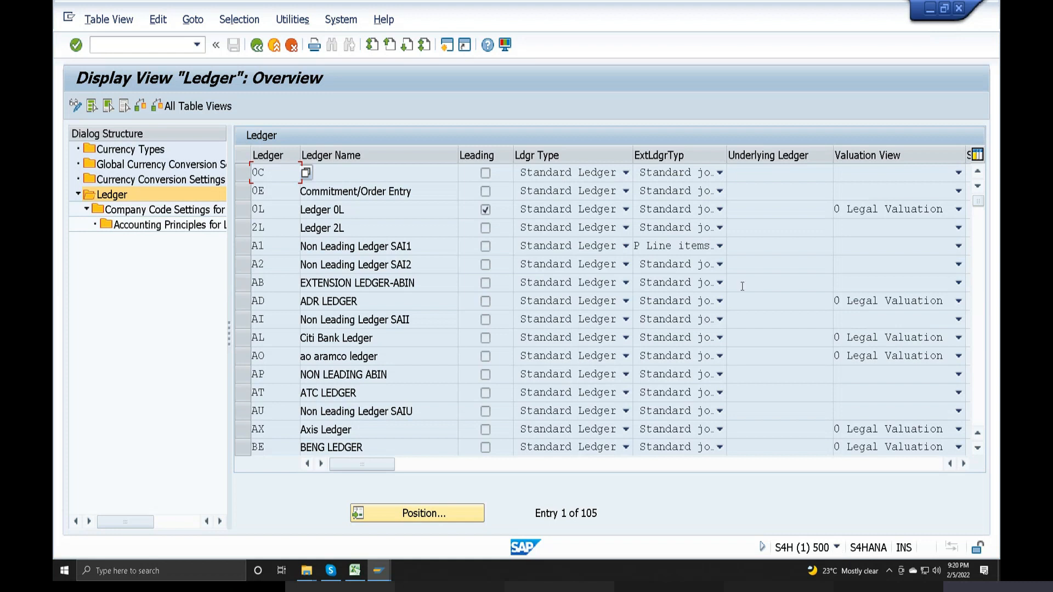
click(256, 45)
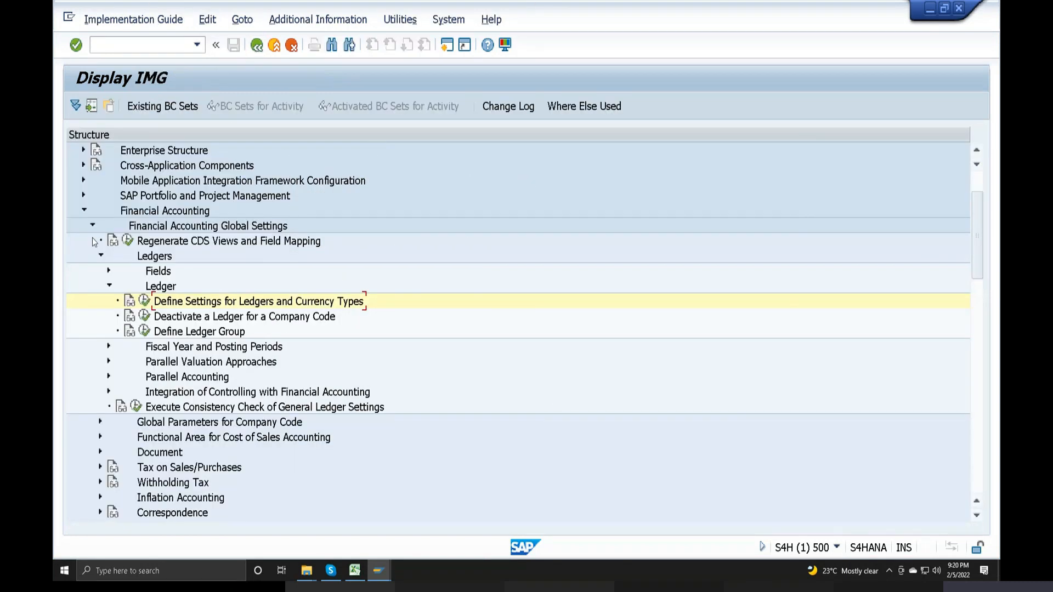
Step: Collapse Financial Accounting Global Settings and expand Document Splitting under General Ledger Accounting, Business Transactions, with Open Item Clearing collapsed
click(93, 226)
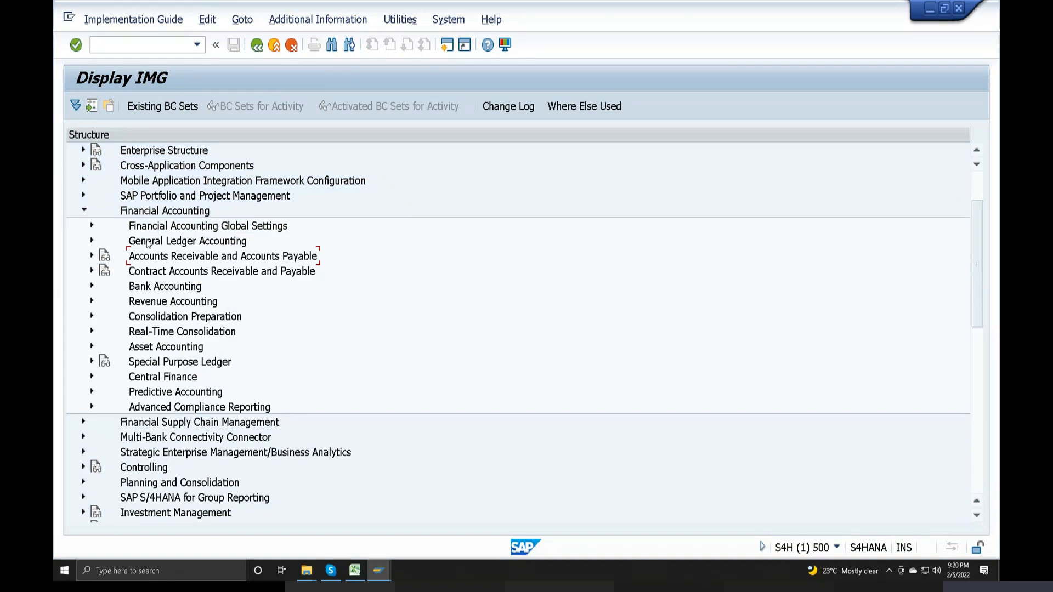
click(92, 241)
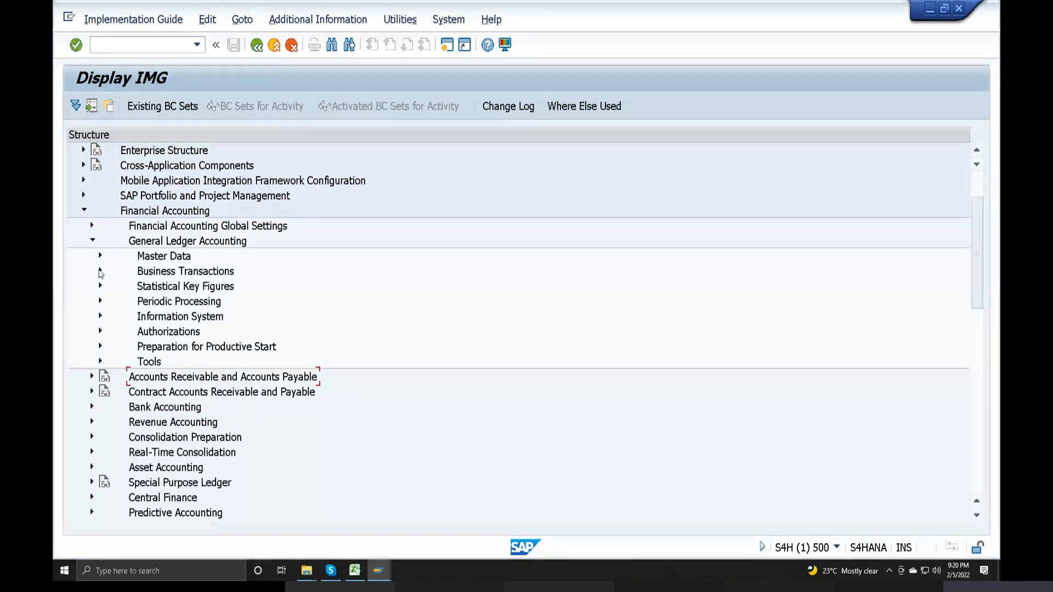
click(100, 256)
click(100, 256)
click(100, 271)
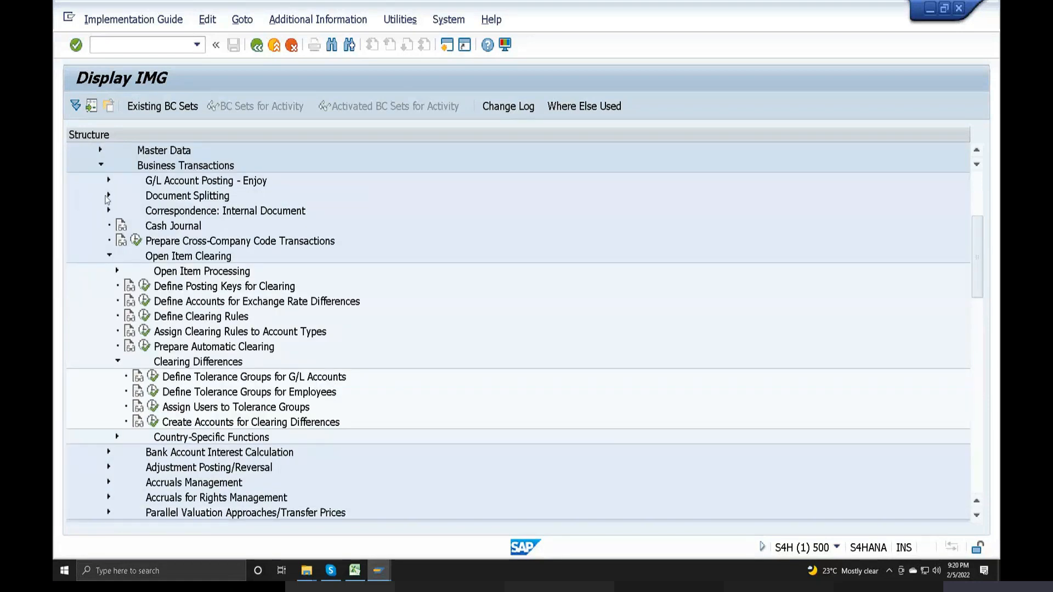
click(109, 256)
scroll(110, 255, up, 1)
click(108, 257)
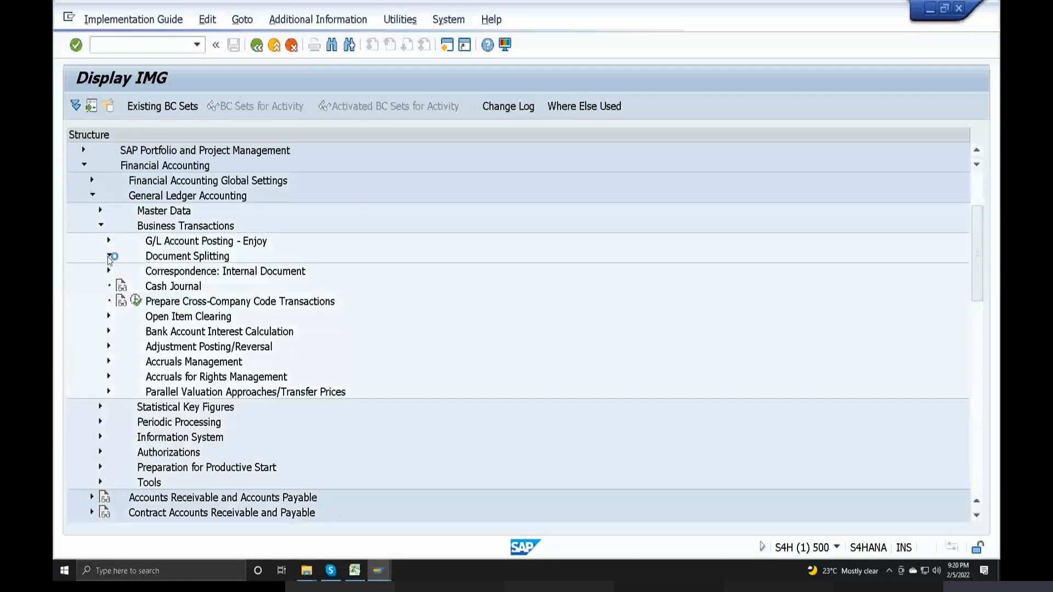
Step: Open Classify G/L Accounts for Document Splitting for chart of accounts SOCH and examine the item categories assigned to the account ranges
click(143, 301)
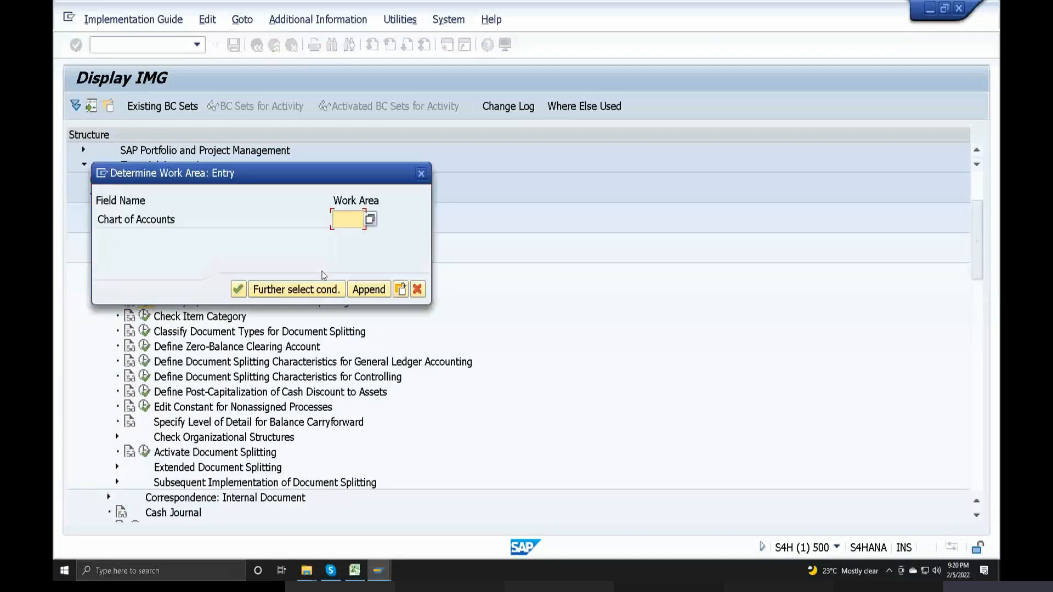
text(soch)
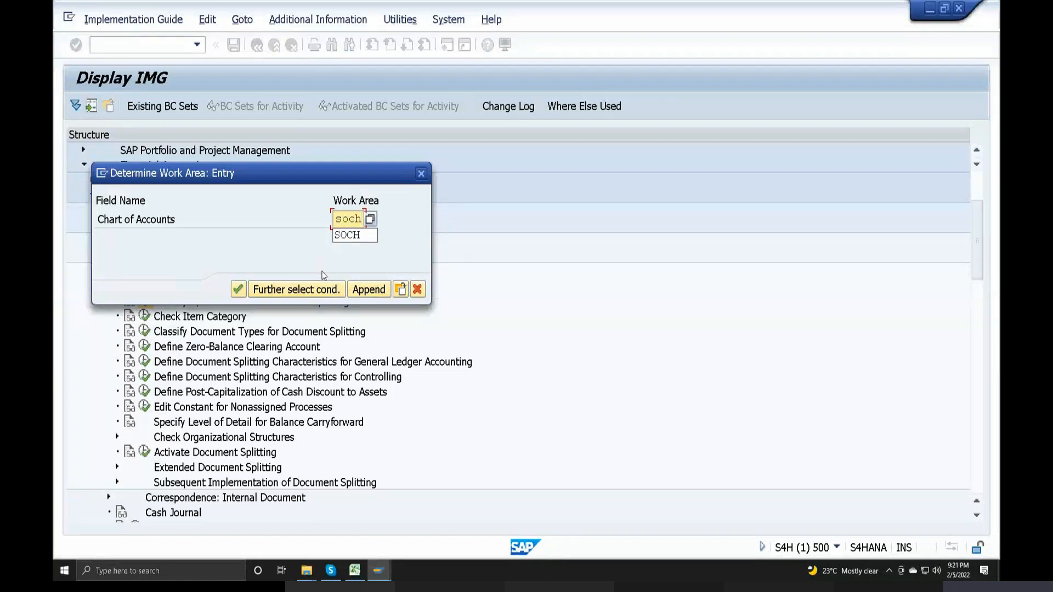
key(Return)
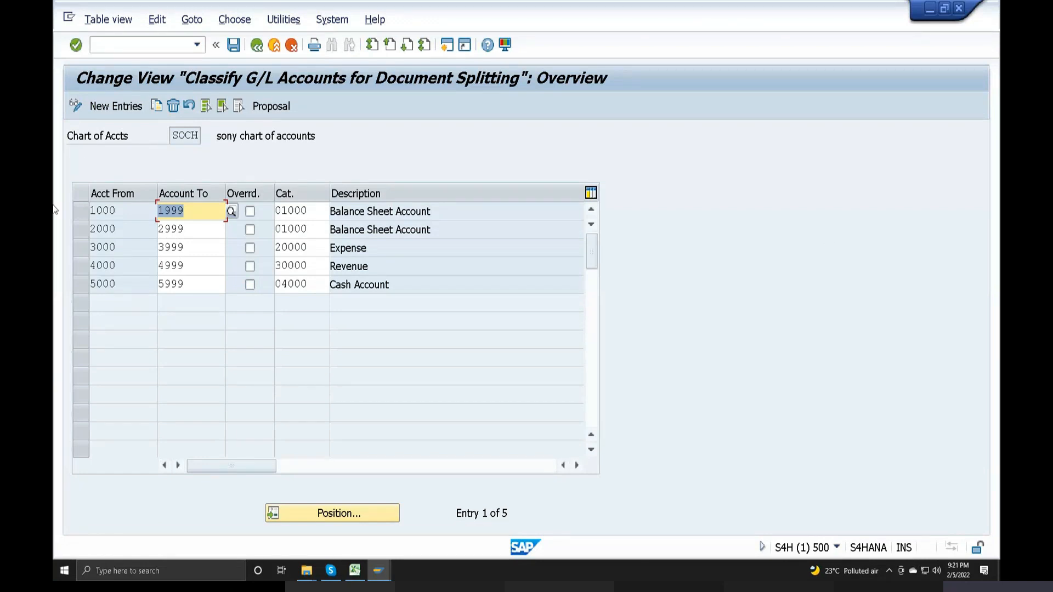
click(307, 229)
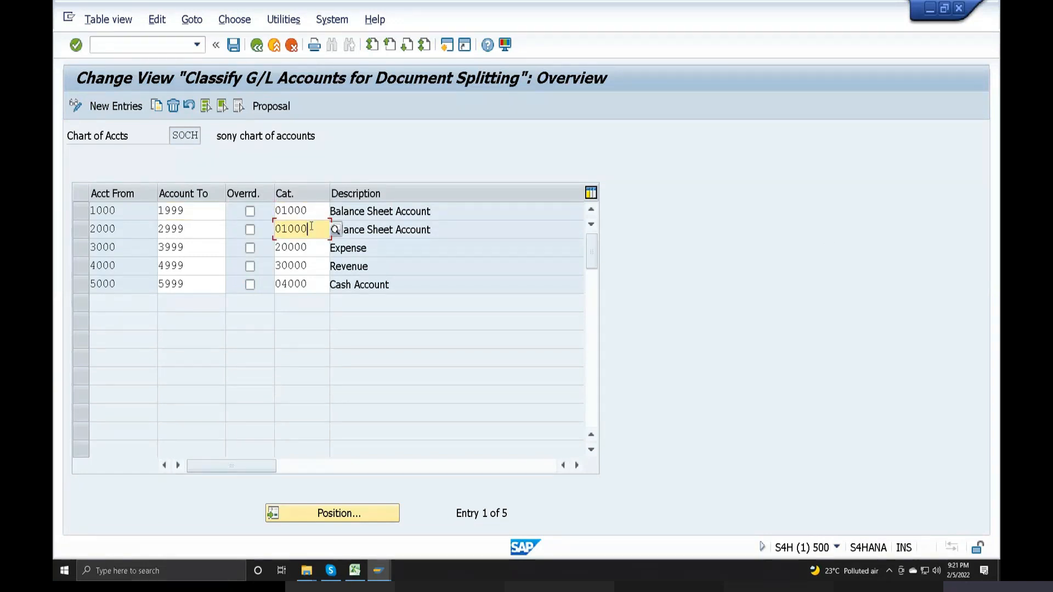
click(309, 253)
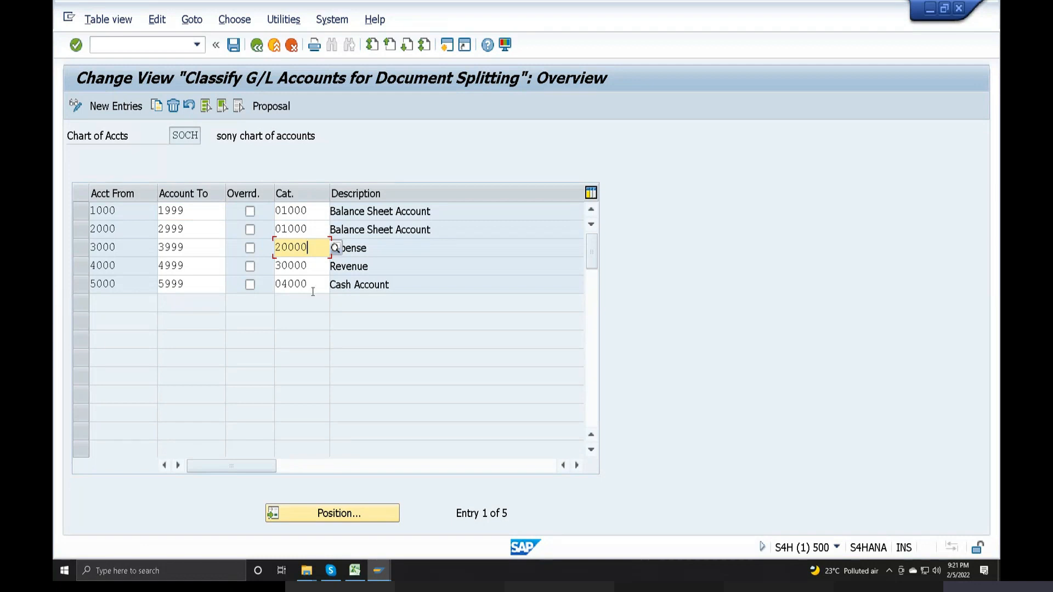